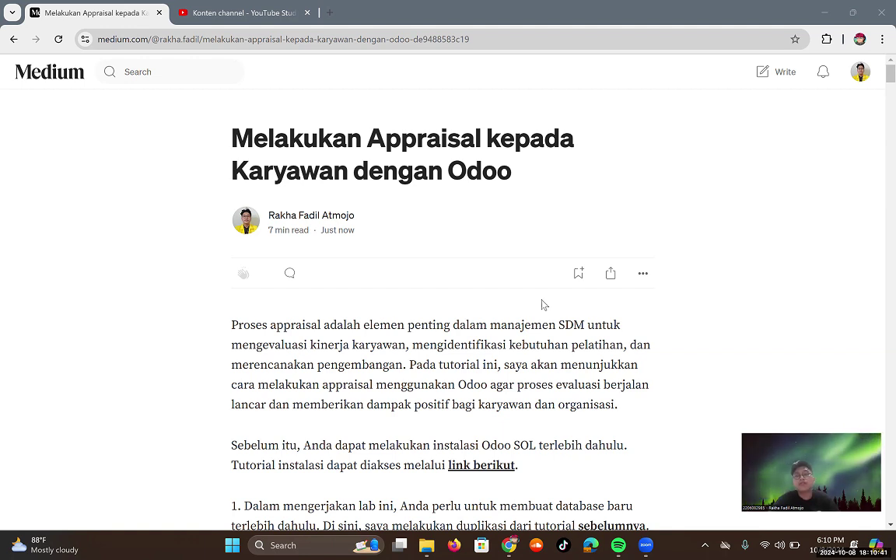
# - Read the appraisal article's introduction and its first step on creating the Odoo database
pyautogui.scroll(-5, 543, 304)
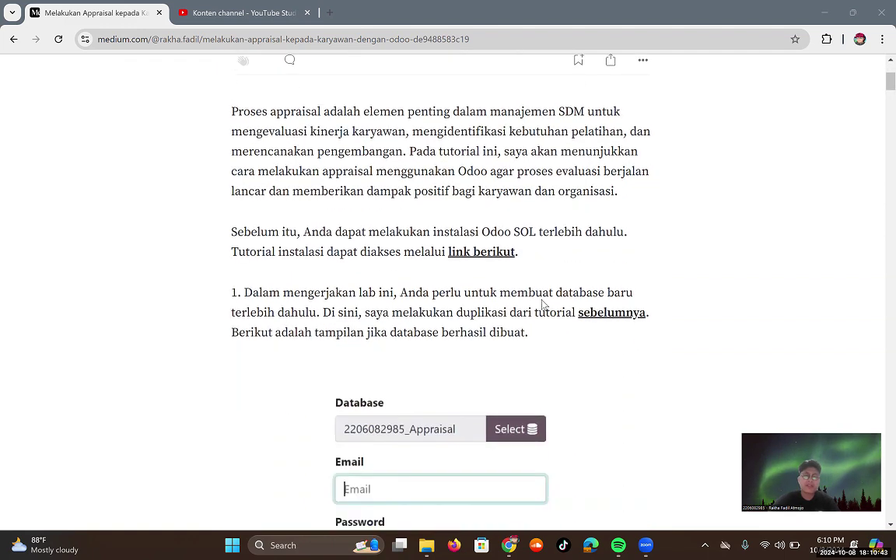
pyautogui.scroll(-4, 543, 304)
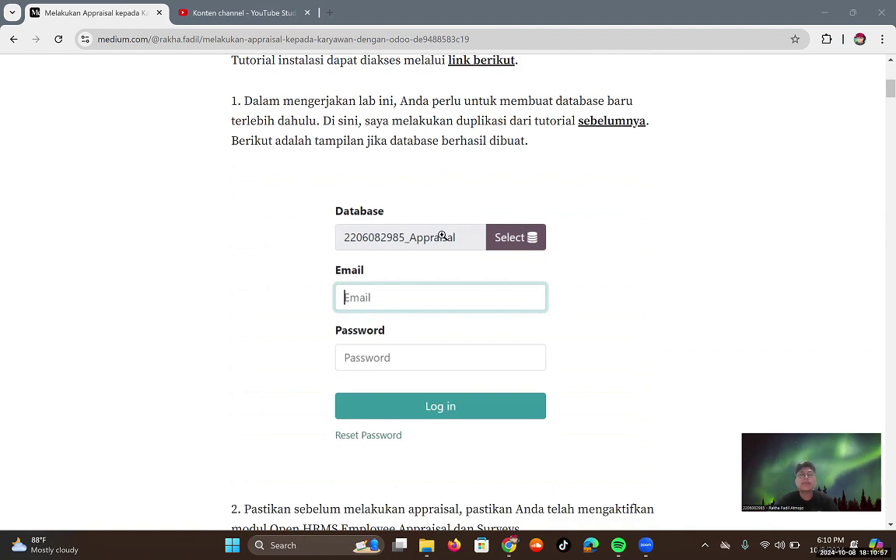
pyautogui.scroll(-3, 413, 284)
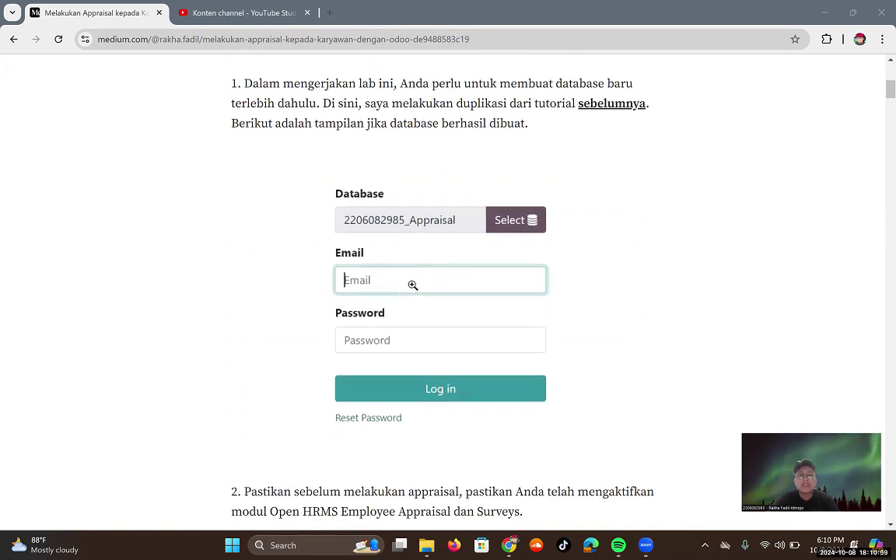
pyautogui.scroll(-1, 413, 285)
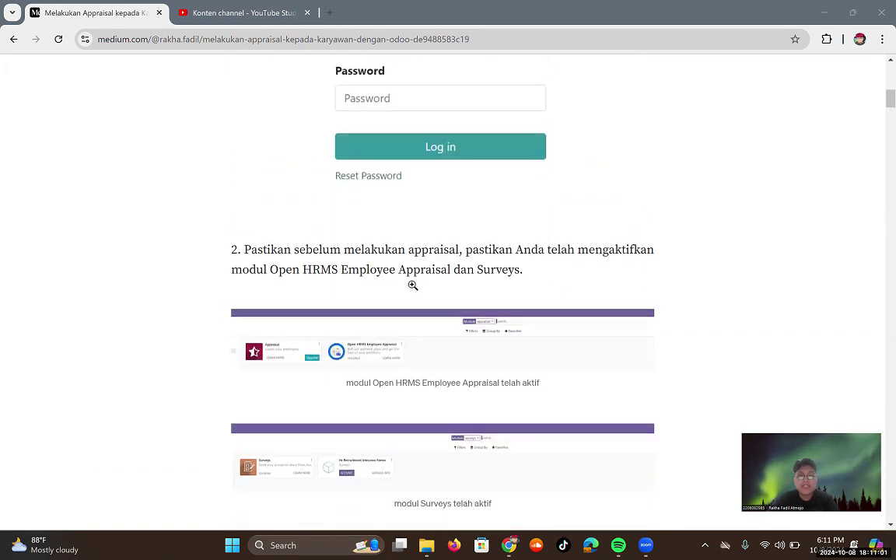
pyautogui.scroll(-1, 413, 285)
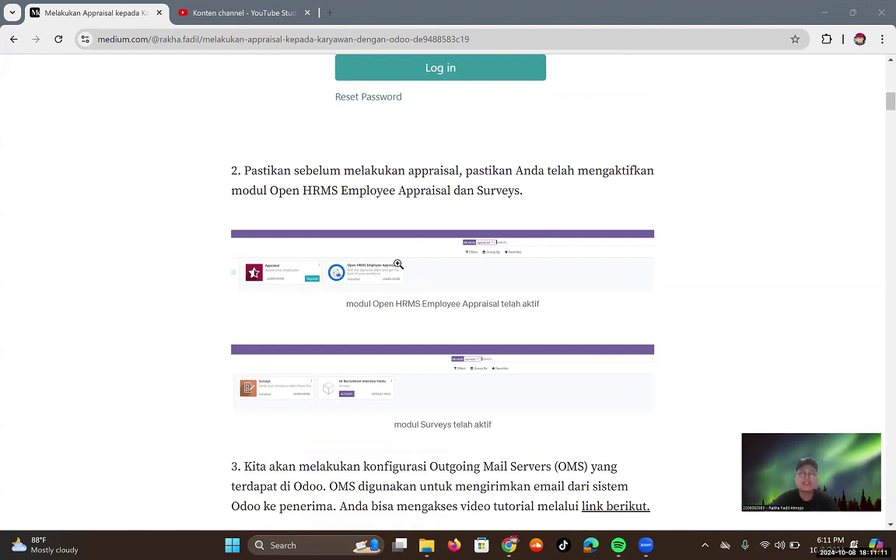
# - Enlarge and examine the step 2 screenshots of the Open HRMS Employee Appraisal and Surveys modules
pyautogui.click(398, 265)
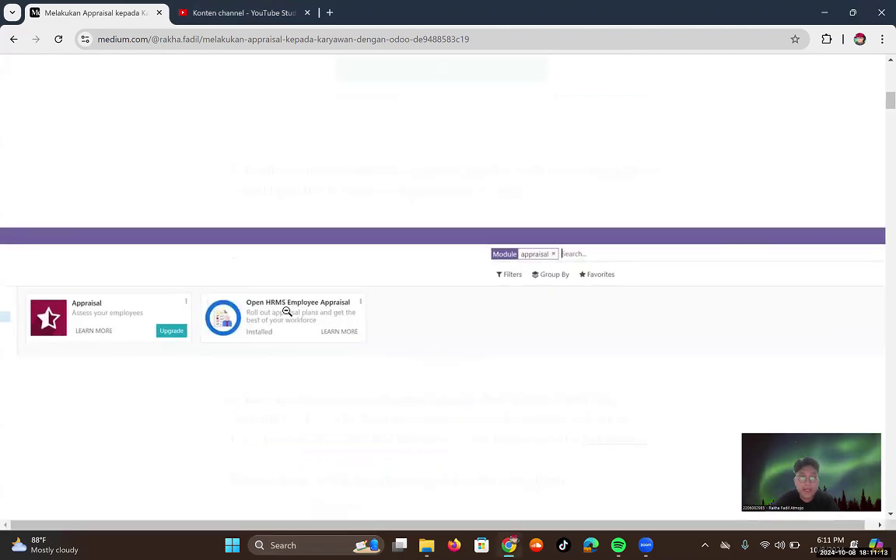
pyautogui.click(311, 314)
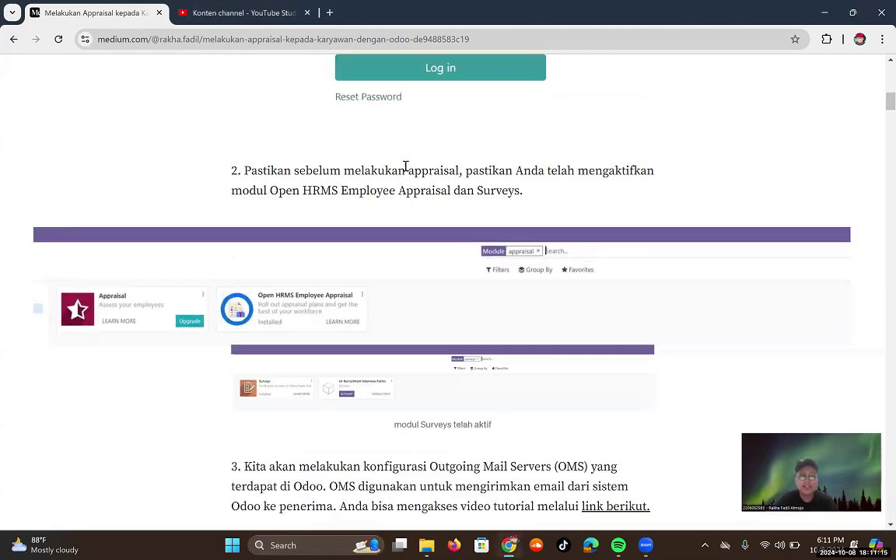
pyautogui.scroll(-1, 410, 347)
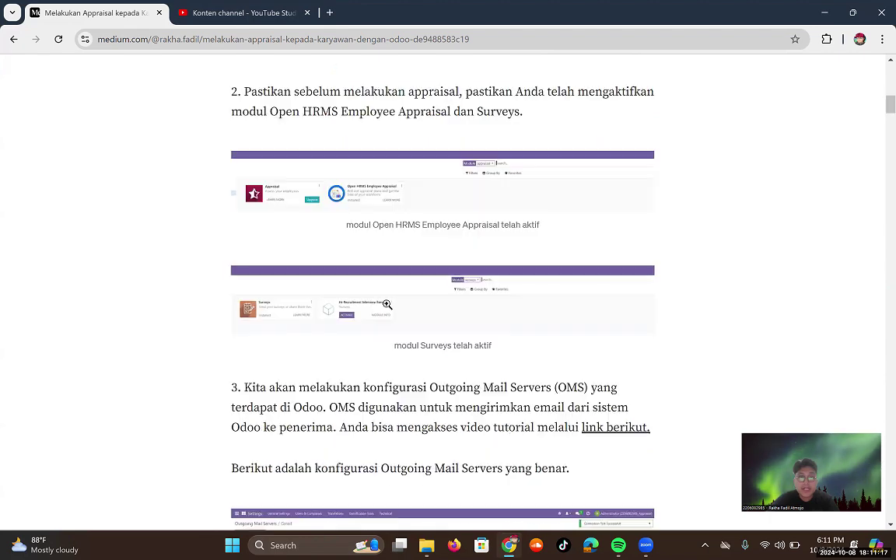
pyautogui.click(387, 305)
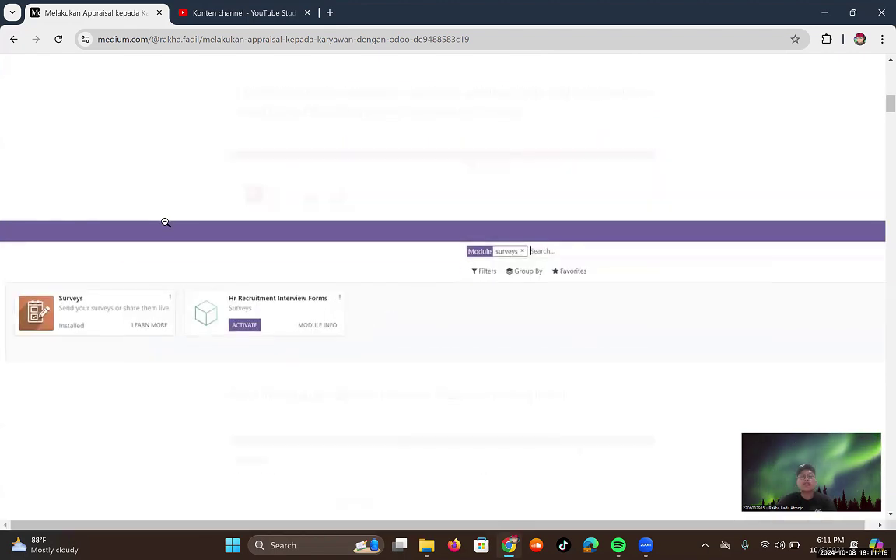
pyautogui.click(207, 180)
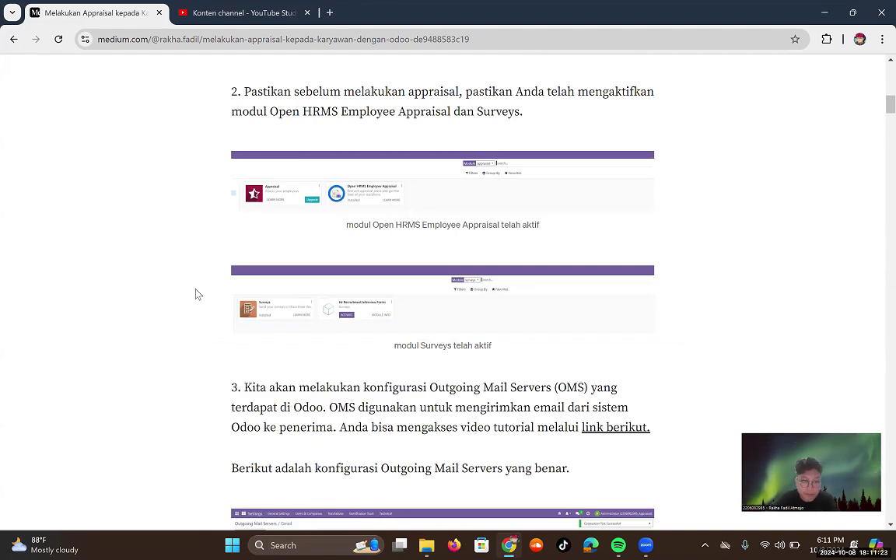
# - Read step 3 on Outgoing Mail Servers and enlarge the screenshot of the Gmail server configuration
pyautogui.scroll(-3, 197, 294)
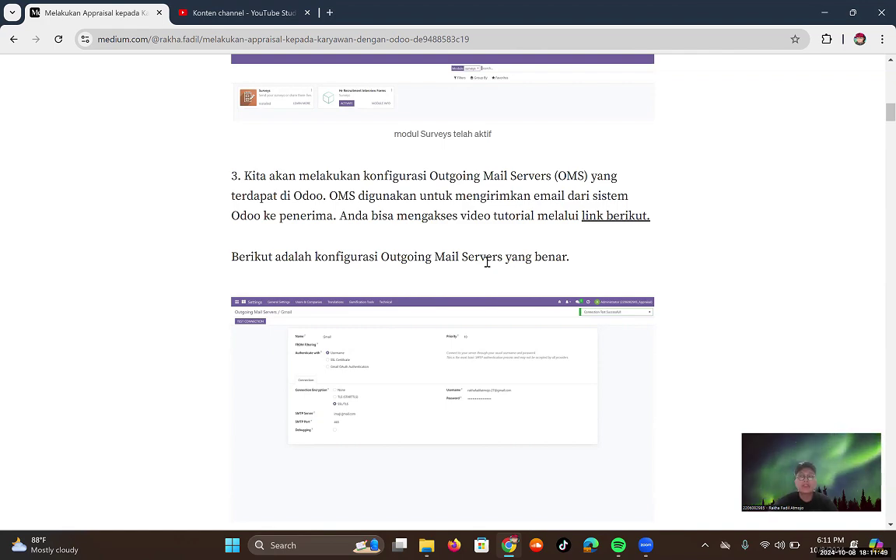
pyautogui.scroll(-2, 487, 262)
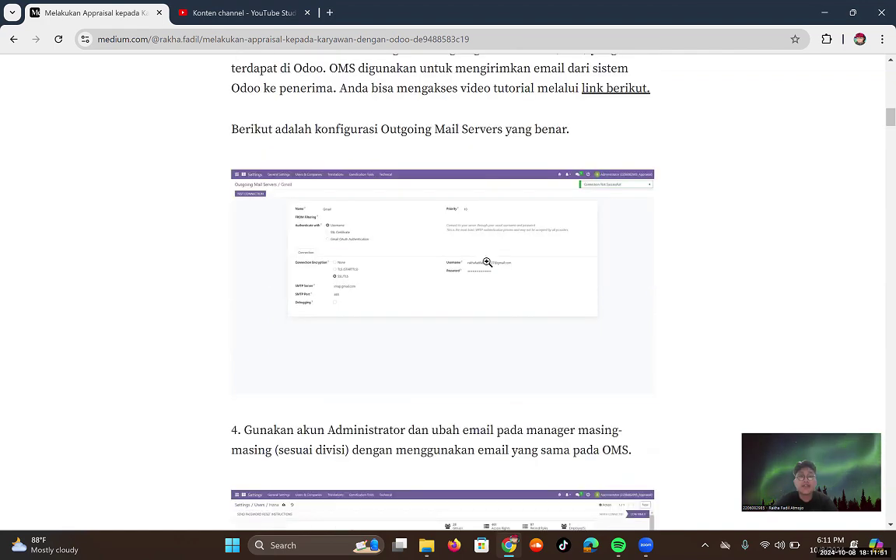
pyautogui.click(458, 264)
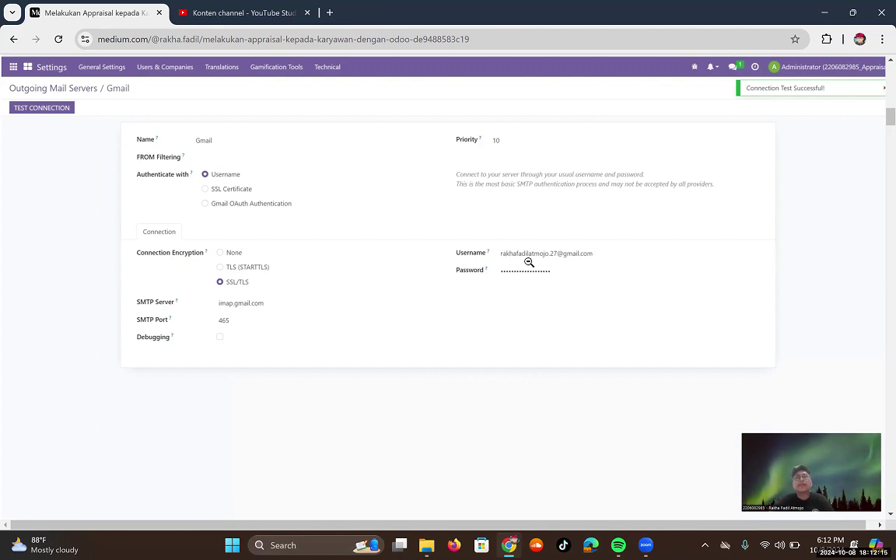
# - In a new browser tab, switch to the Google account used for the mail server and open its account management page
pyautogui.click(329, 13)
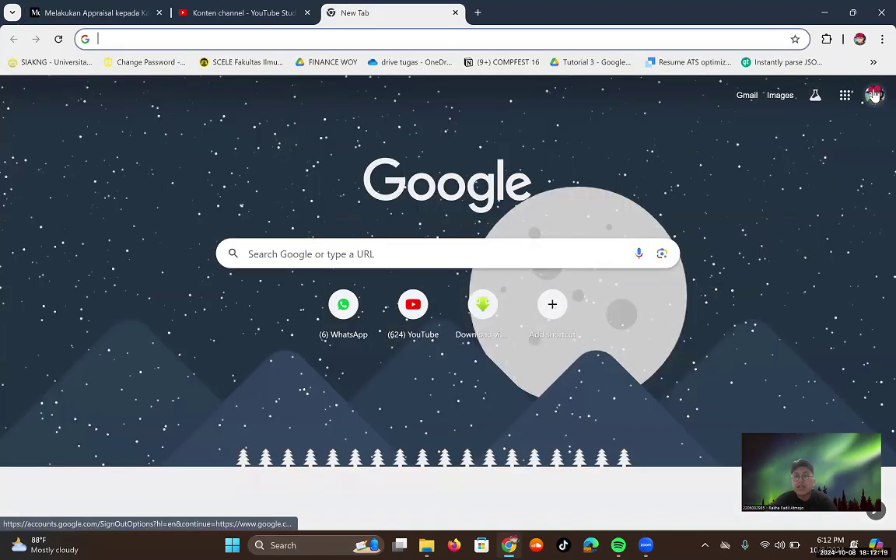
pyautogui.click(875, 95)
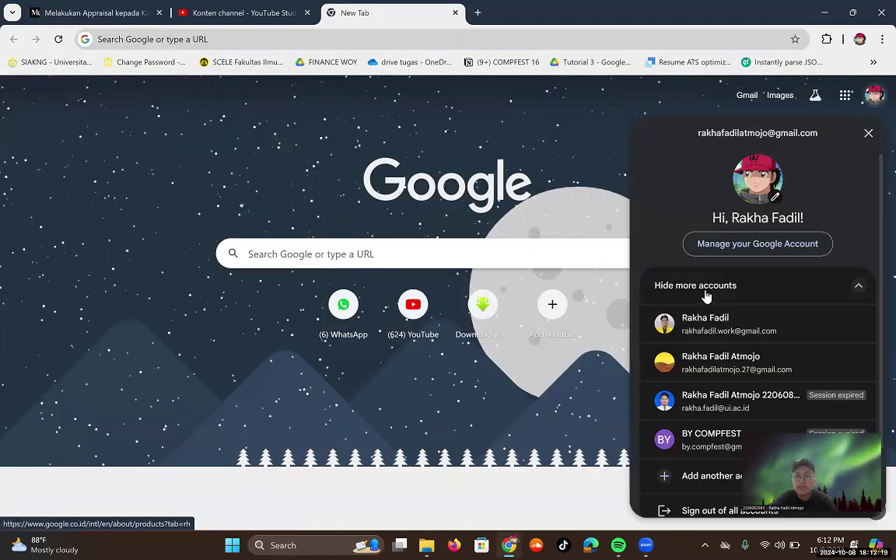
pyautogui.click(700, 356)
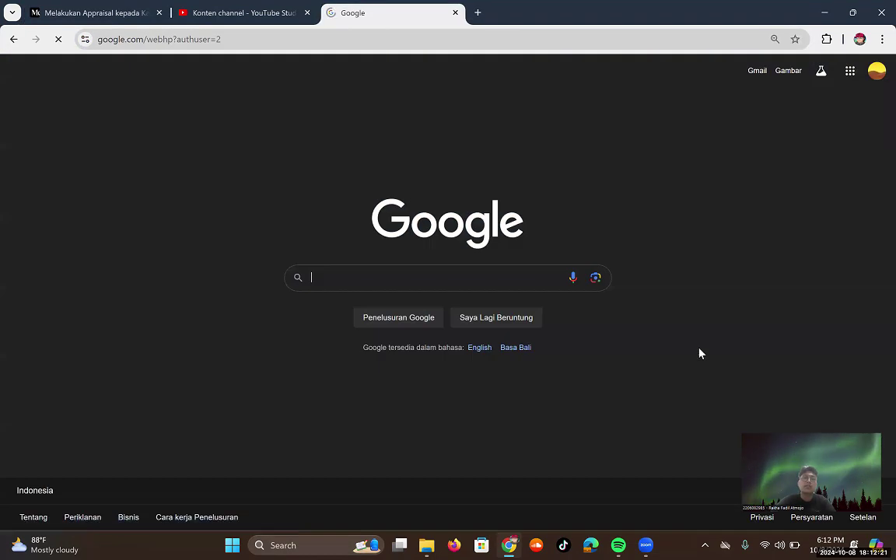
pyautogui.click(877, 74)
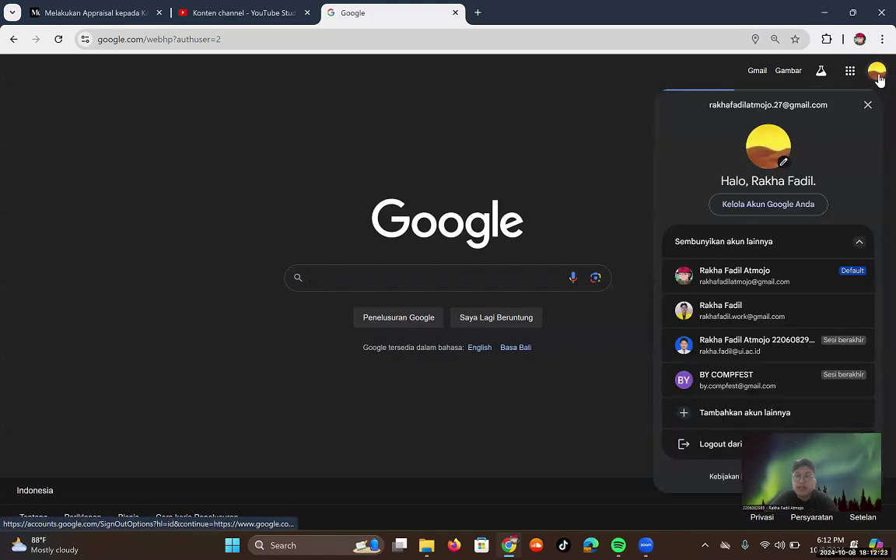
pyautogui.click(764, 206)
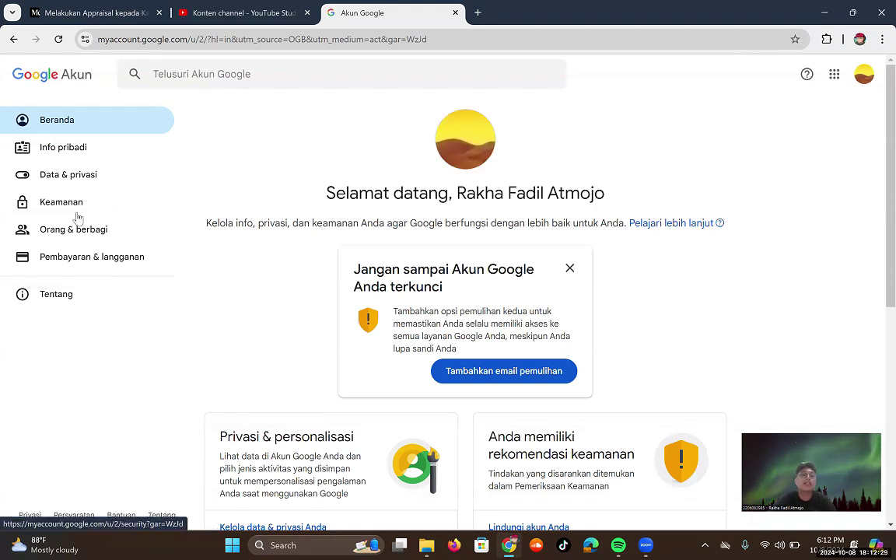
# - Open the account's Keamanan settings and examine the Google sign-in options, including Verifikasi 2 Langkah
pyautogui.click(75, 212)
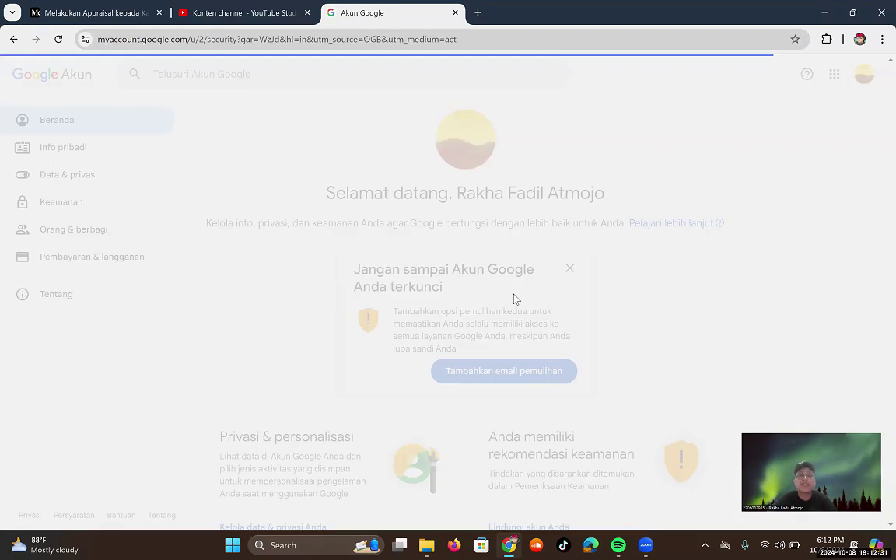
pyautogui.scroll(-5, 513, 300)
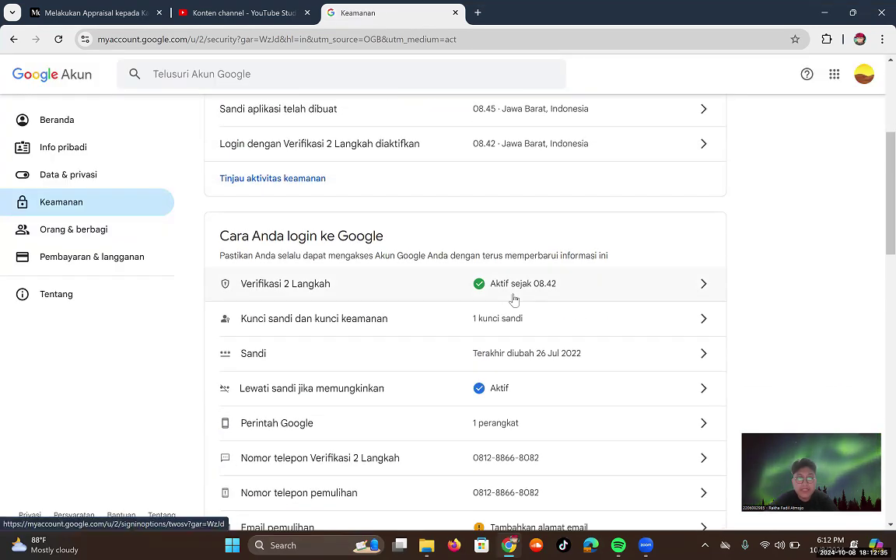
pyautogui.scroll(-1, 514, 299)
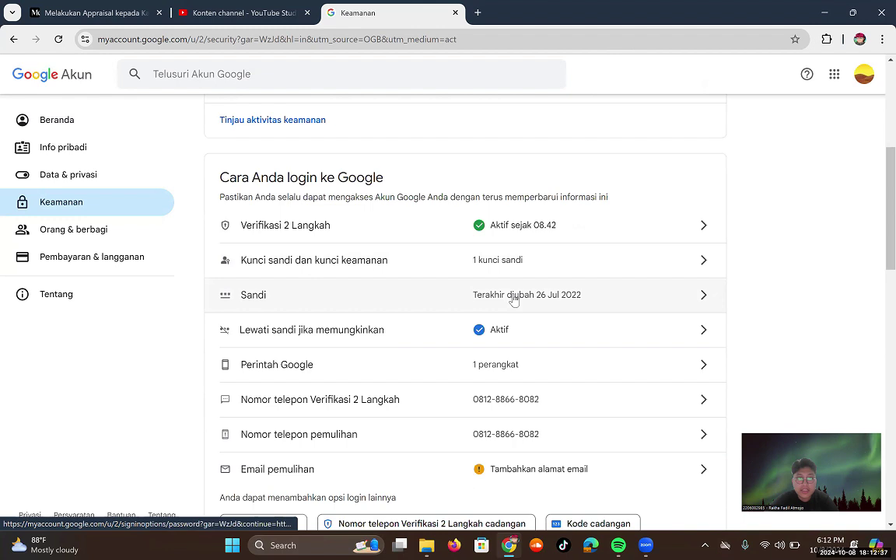
# - Search the Google account settings for "sandi" and open Sandi aplikasi
pyautogui.click(347, 70)
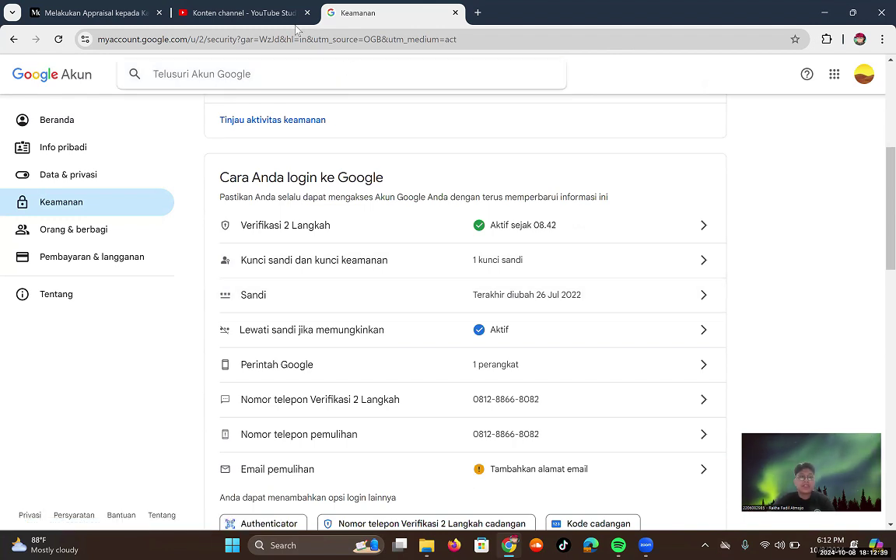
pyautogui.write('sandi')
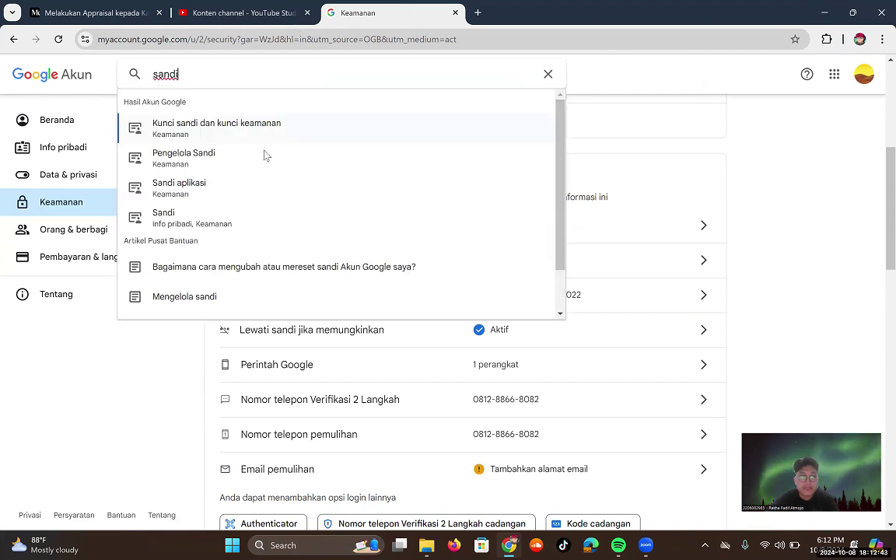
pyautogui.click(242, 193)
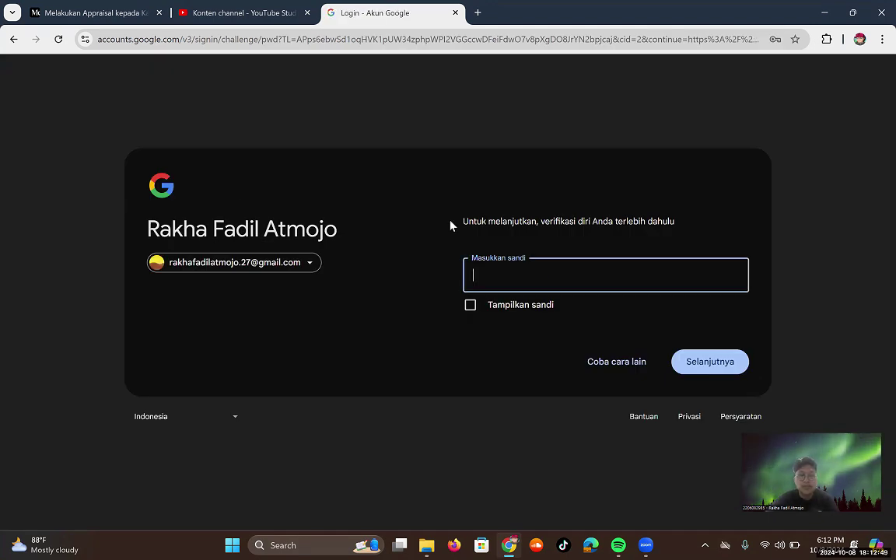
# - Enter the Google account password to verify identity and continue to the app passwords page
pyautogui.write('************')
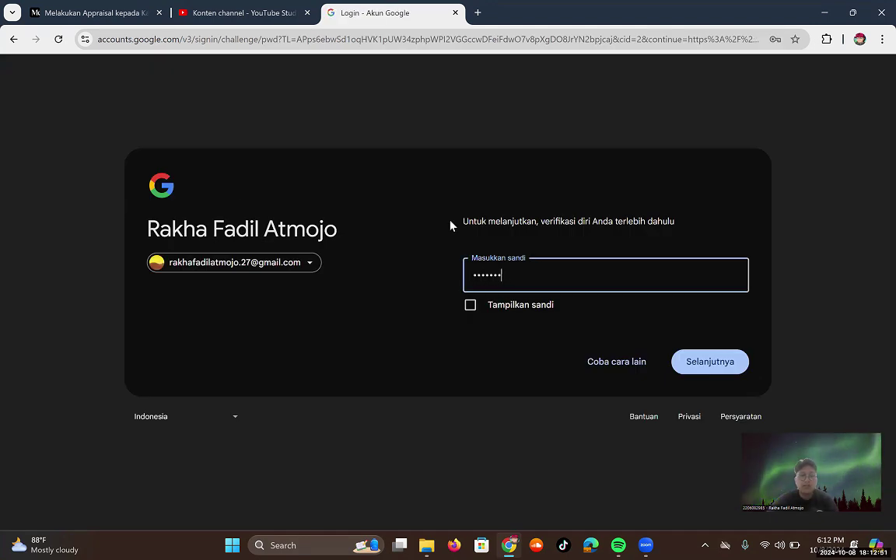
pyautogui.write('*')
pyautogui.press('Return')
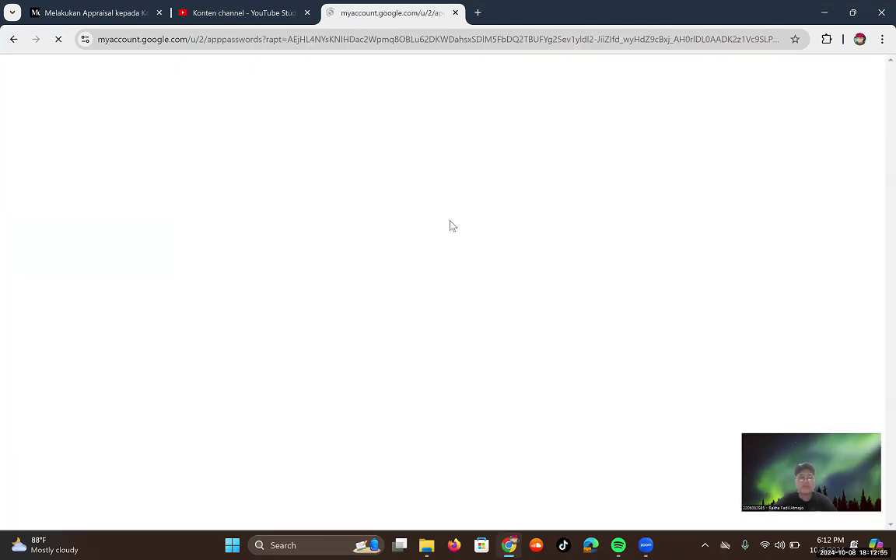
# - Create a new app password named Odoo2
pyautogui.scroll(-1, 451, 222)
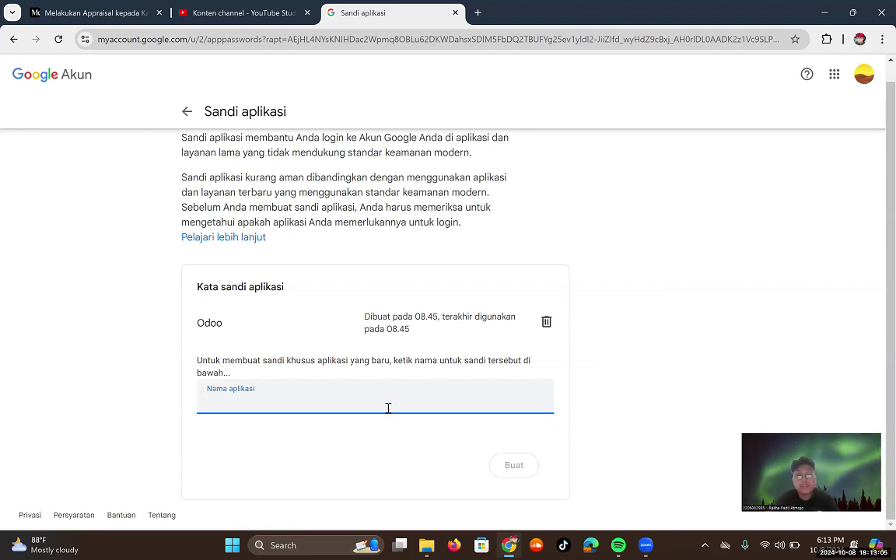
pyautogui.write('Odoo')
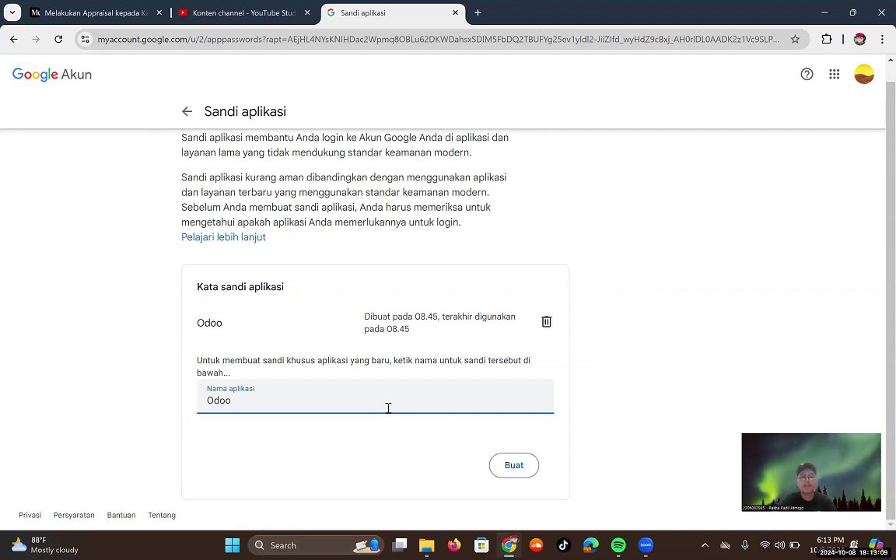
pyautogui.write('2')
pyautogui.click(501, 463)
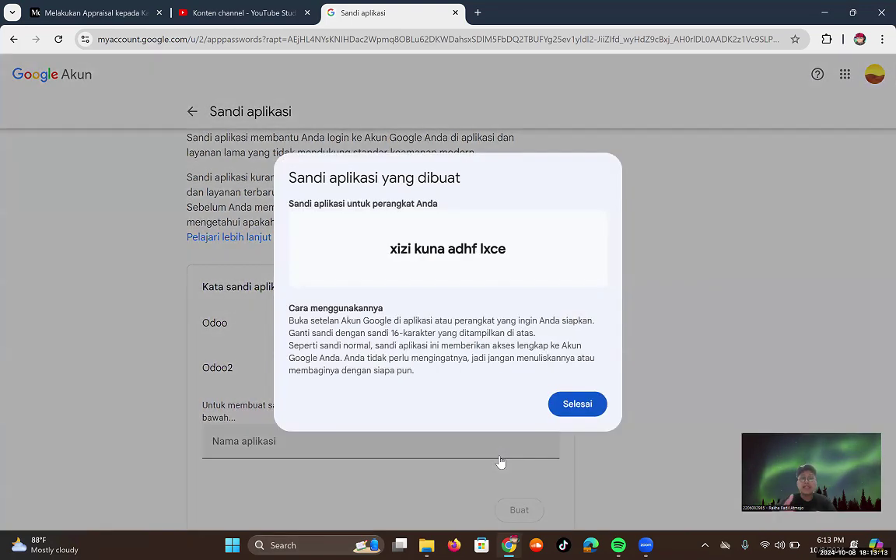
# - Dismiss the generated app password and delete the Odoo2 entry
pyautogui.click(567, 404)
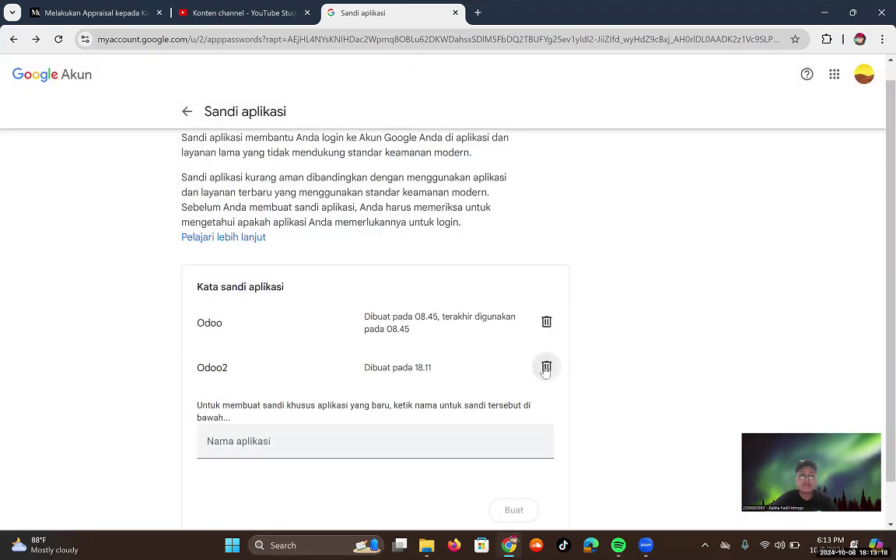
pyautogui.click(546, 367)
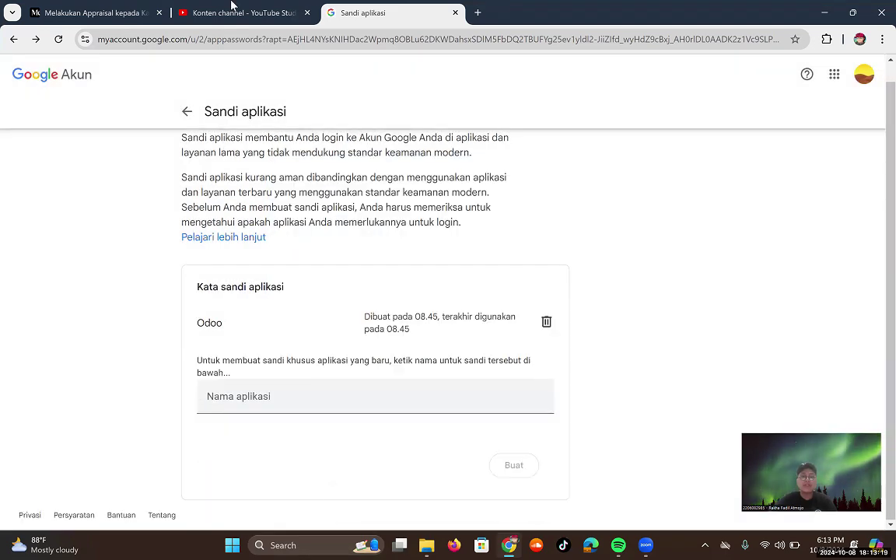
# - Return to the Medium article, close the enlarged mail server screenshot, and read step 4 on changing the managers' email
pyautogui.hotkey('ctrl', 'shift', 'Tab')
pyautogui.click(154, 6)
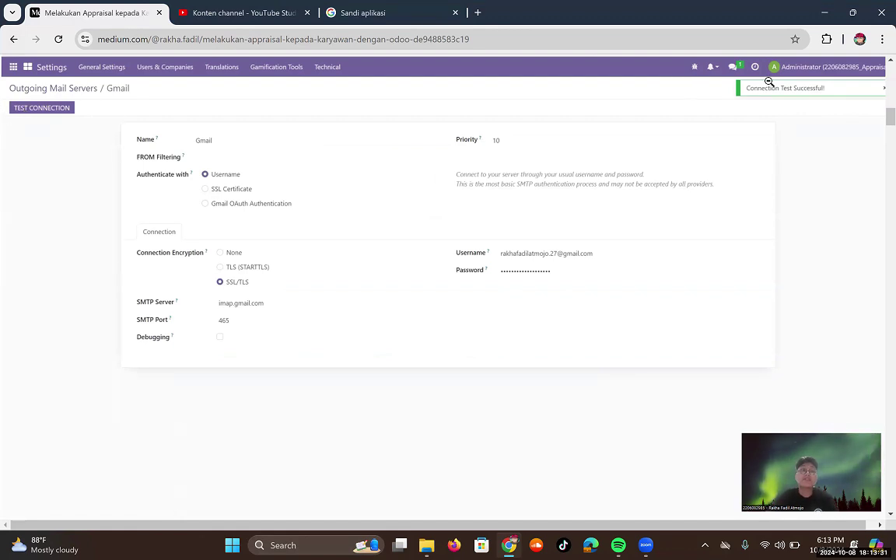
pyautogui.click(732, 172)
pyautogui.scroll(-2, 591, 268)
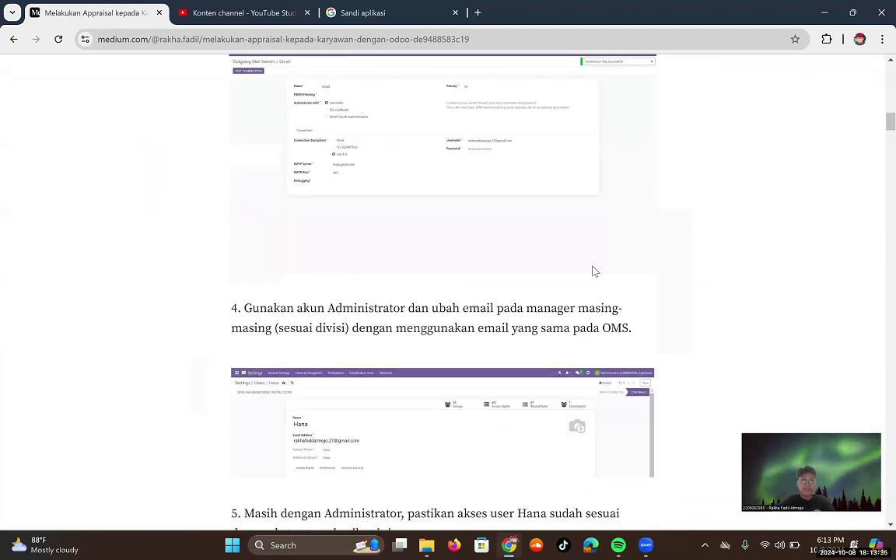
pyautogui.scroll(-1, 592, 271)
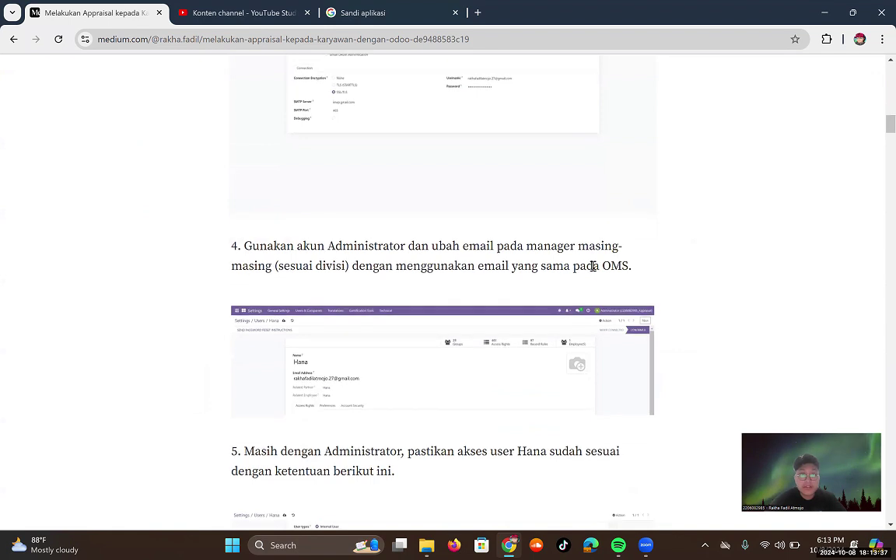
pyautogui.scroll(-1, 593, 267)
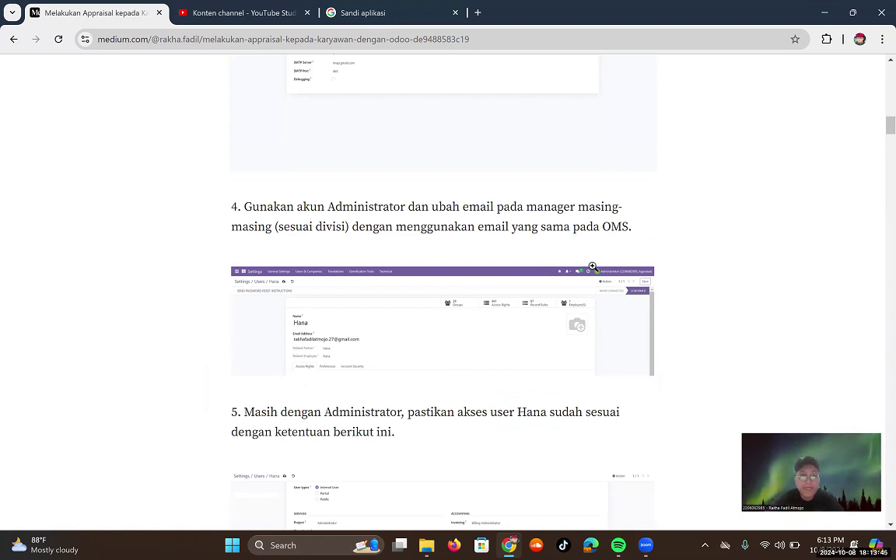
# - Inspect the enlarged screenshots of the manager's email address in step 4 and the user access rights in step 5, closing each one
pyautogui.click(318, 339)
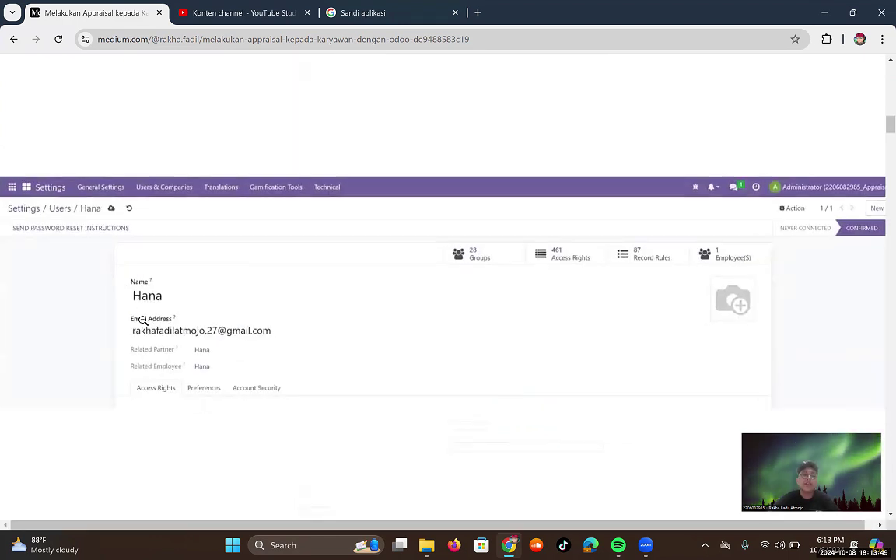
pyautogui.click(425, 136)
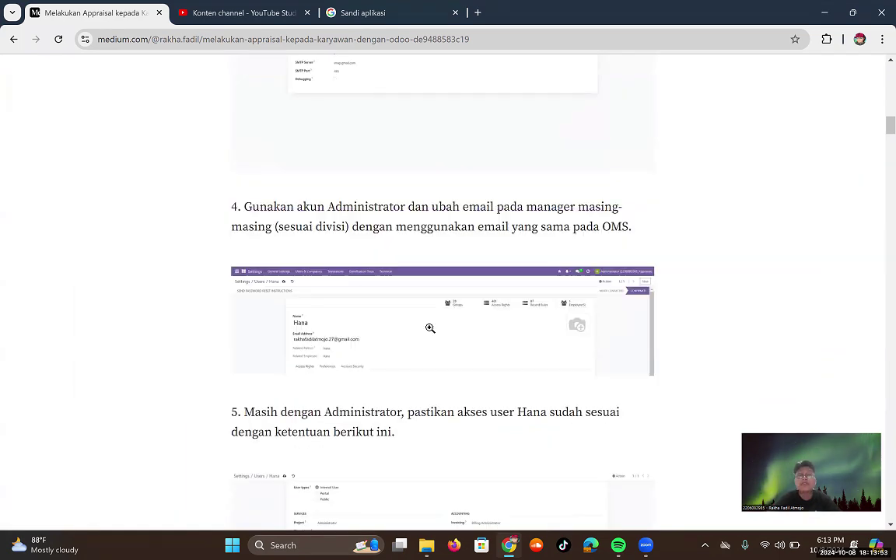
pyautogui.scroll(-2, 430, 328)
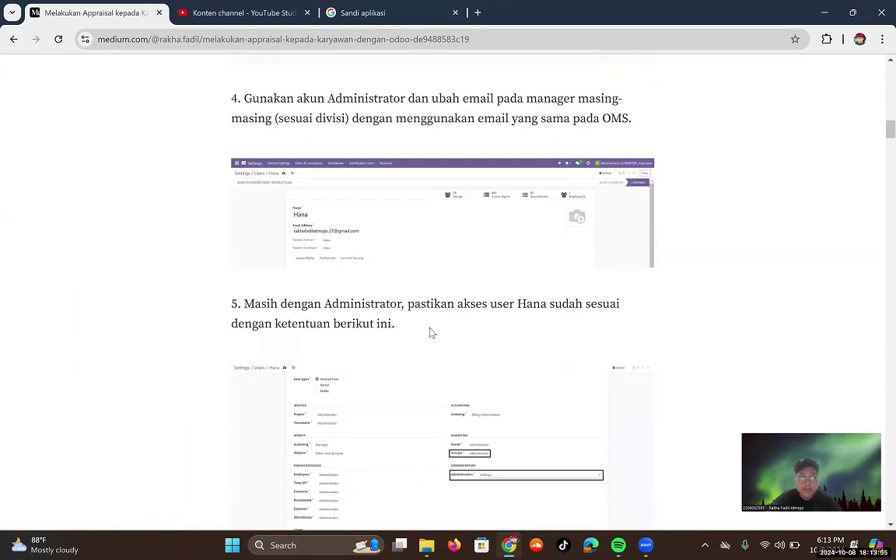
pyautogui.scroll(-2, 430, 328)
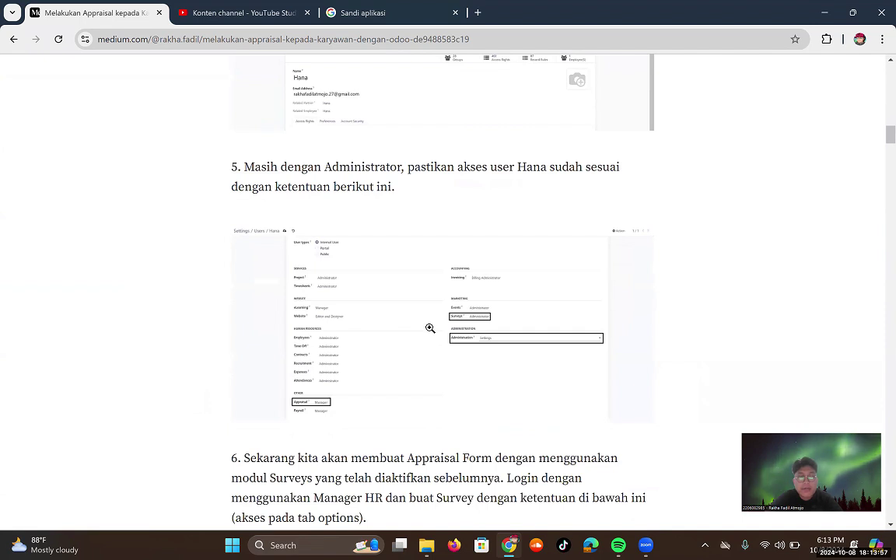
pyautogui.click(431, 328)
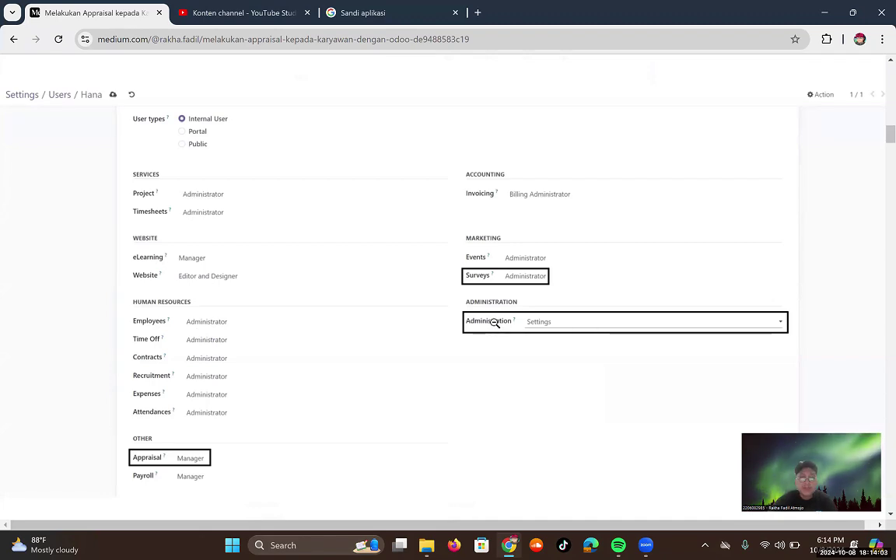
pyautogui.scroll(-5, 292, 358)
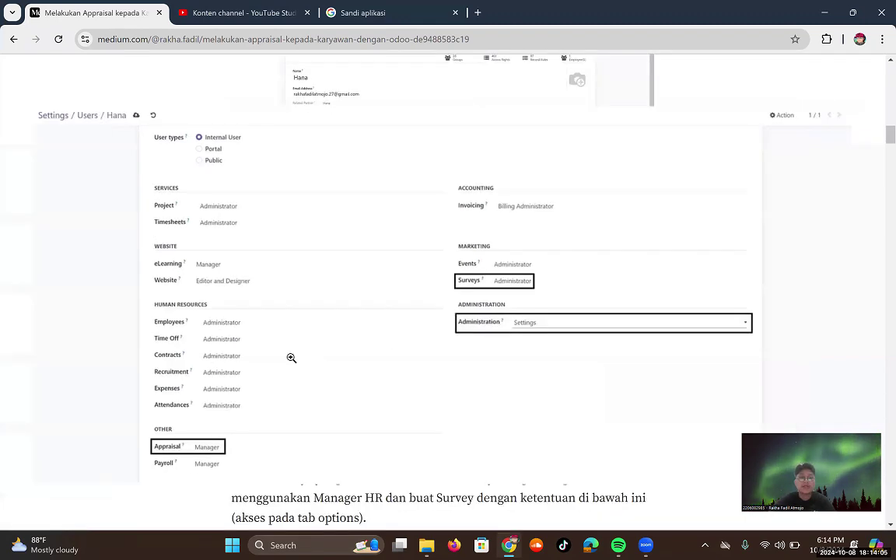
# - Read step 6 on creating the appraisal survey with its options, and continue to step 7 on the form's questions
pyautogui.scroll(-1, 292, 361)
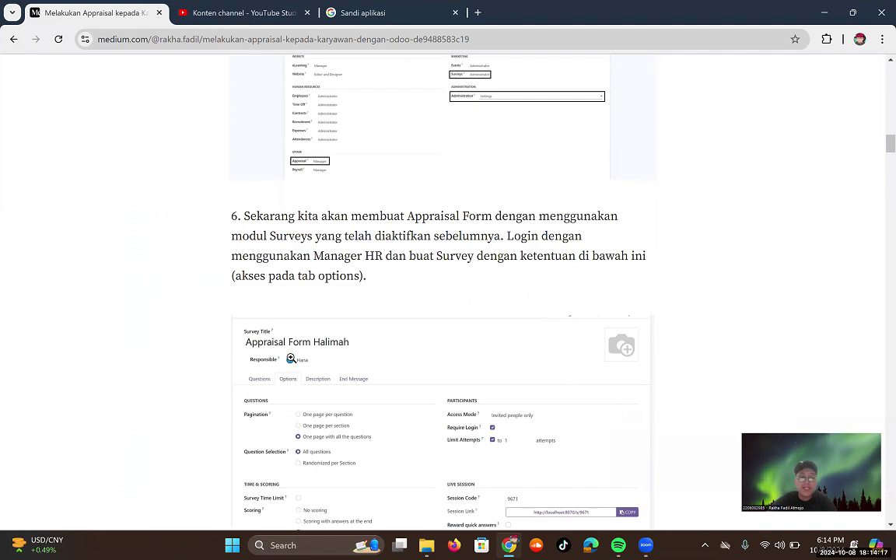
pyautogui.scroll(-2, 291, 359)
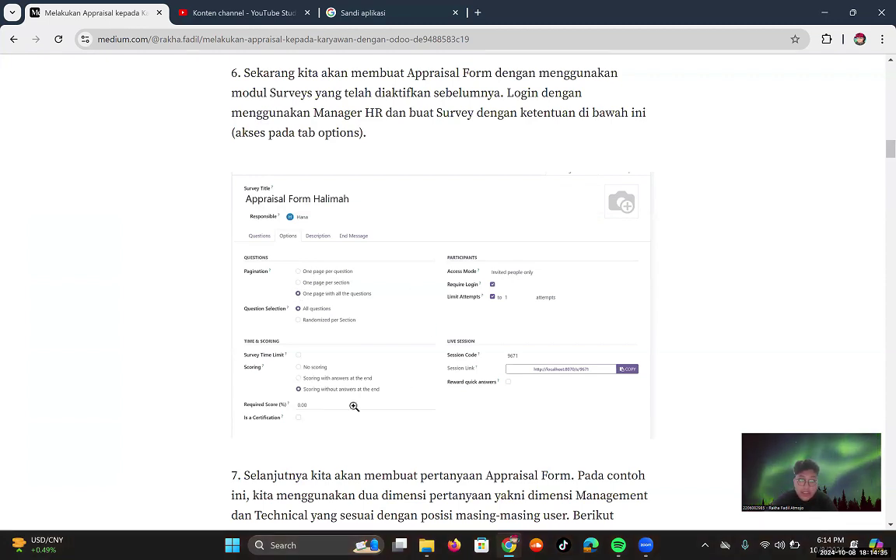
pyautogui.scroll(-2, 460, 294)
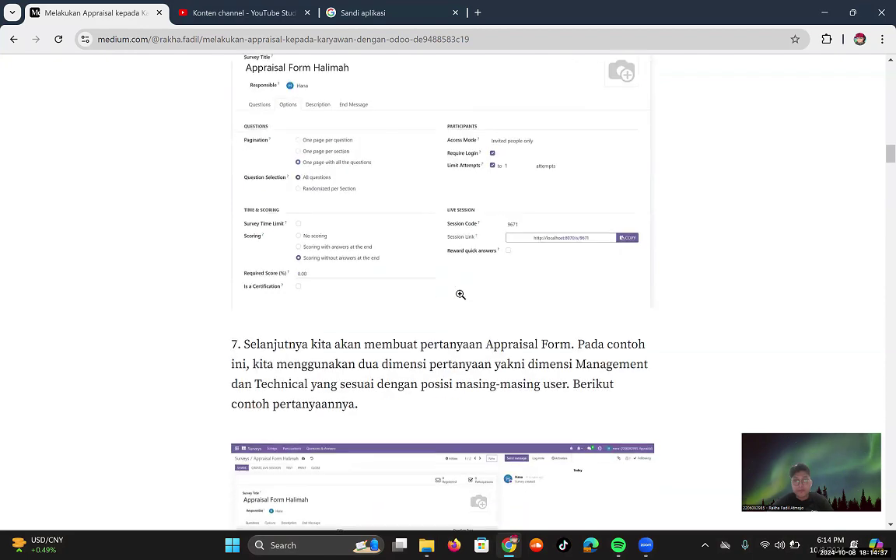
pyautogui.scroll(-2, 460, 294)
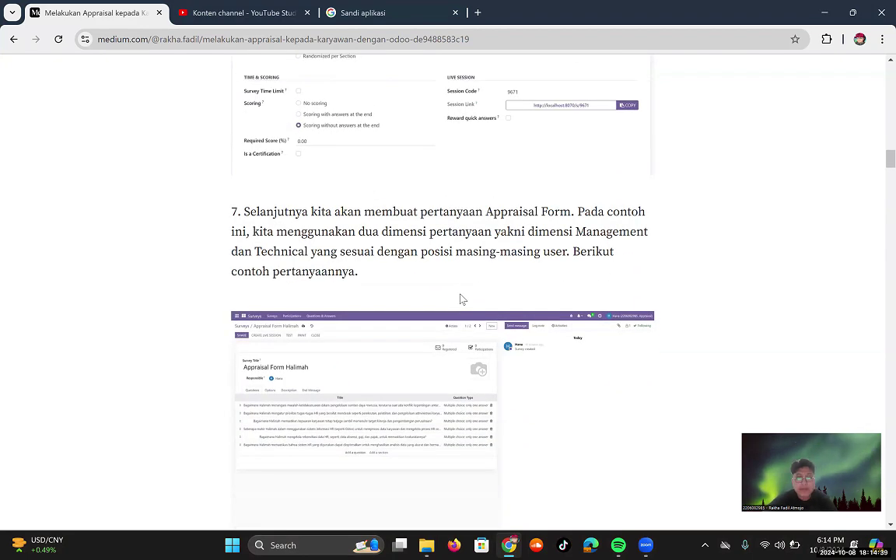
pyautogui.scroll(-1, 460, 299)
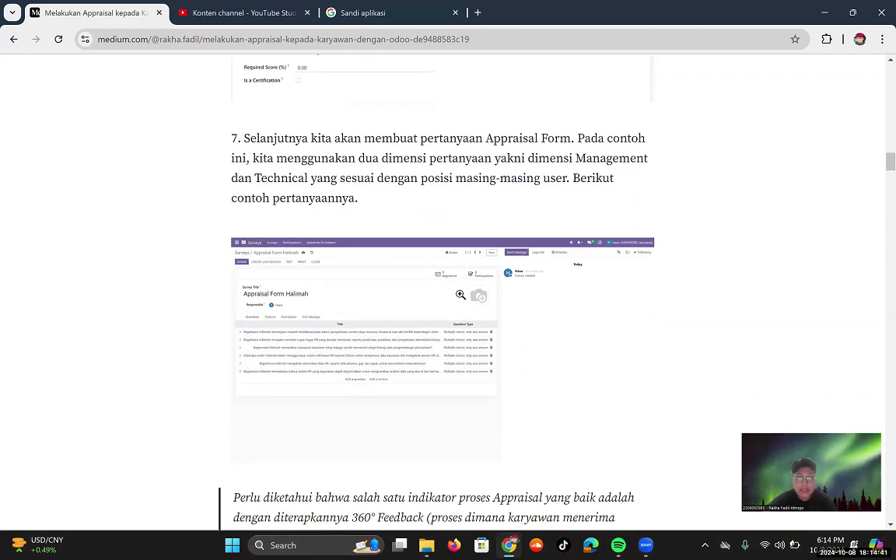
# - Go back to step 6 and review the survey's Options settings in the screenshot once more
pyautogui.scroll(3, 460, 296)
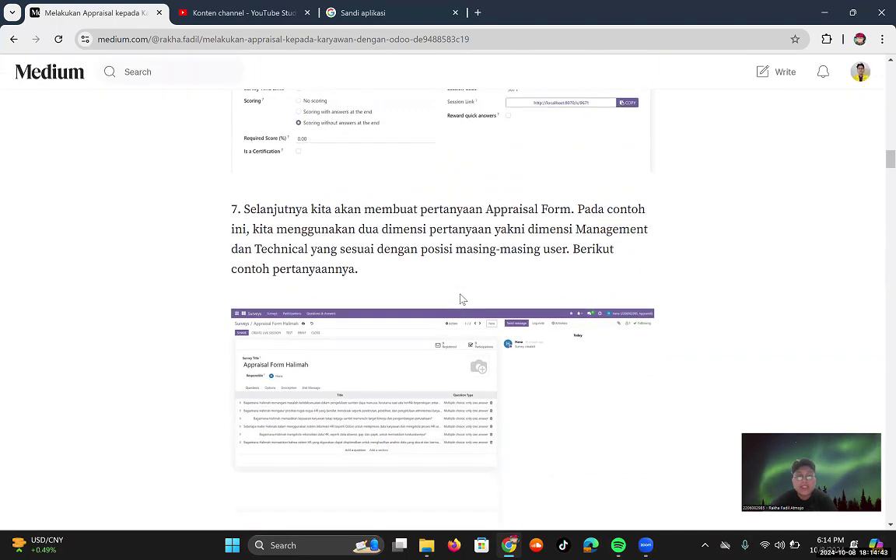
pyautogui.scroll(2, 460, 298)
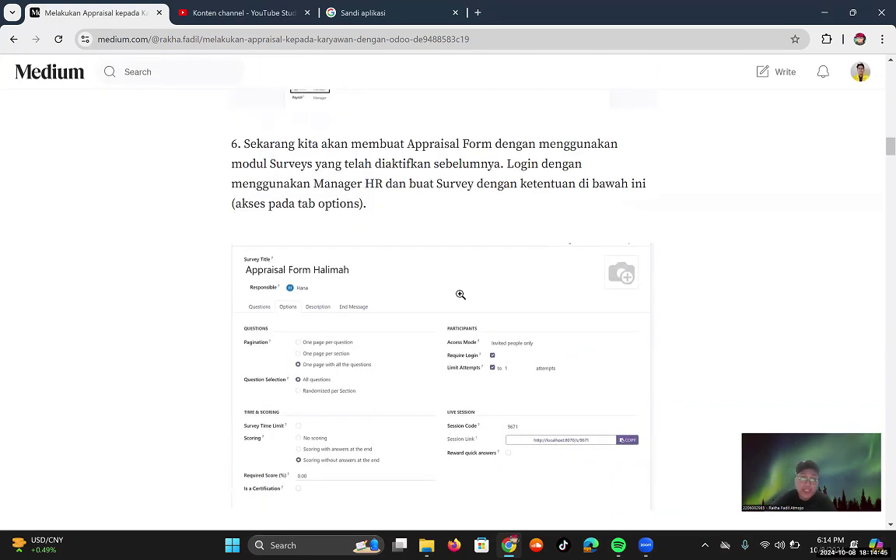
pyautogui.scroll(-1, 459, 294)
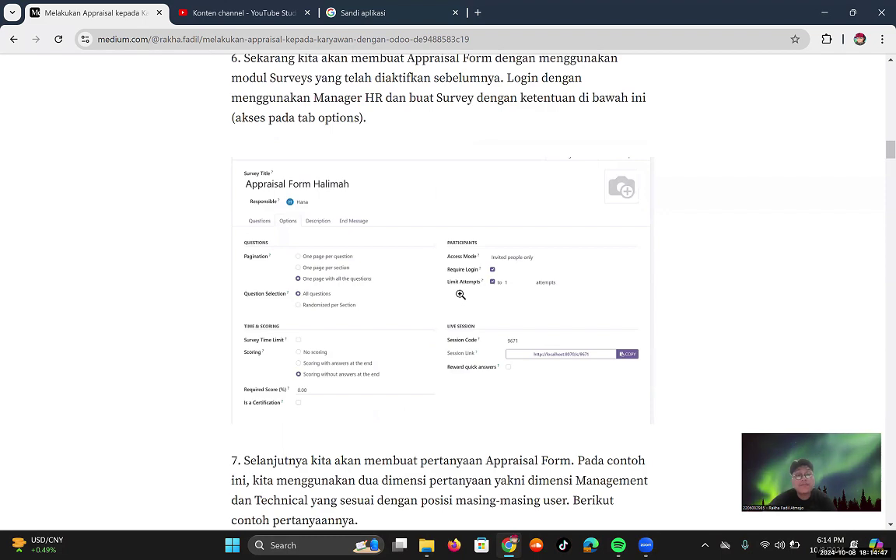
pyautogui.scroll(-1, 460, 295)
pyautogui.scroll(-2, 461, 295)
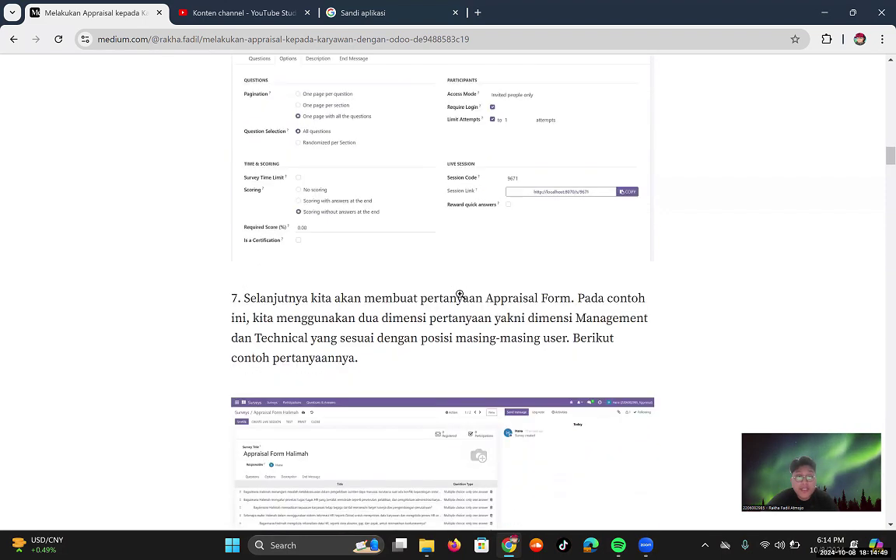
pyautogui.scroll(2, 461, 299)
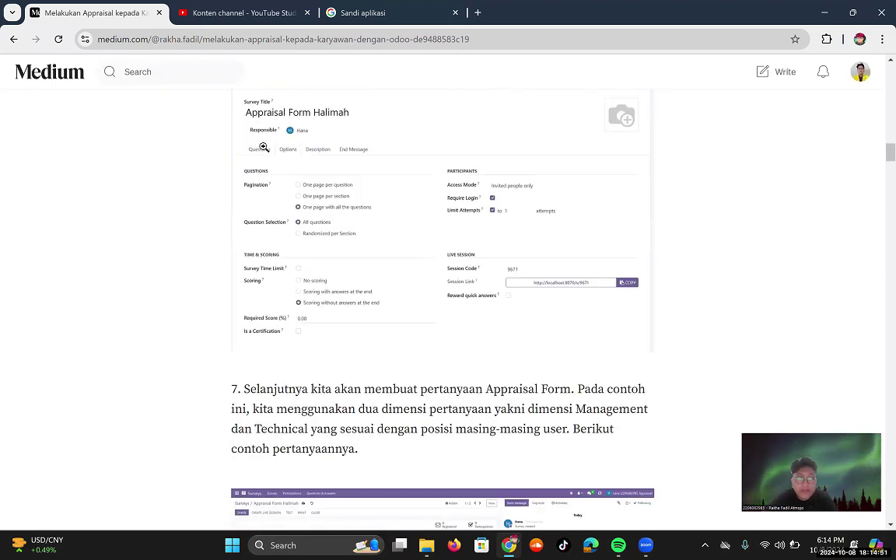
# - Return to step 7 and inspect the enlarged screenshot of the appraisal form's question list, closing it again
pyautogui.scroll(-1, 284, 151)
pyautogui.scroll(-3, 285, 153)
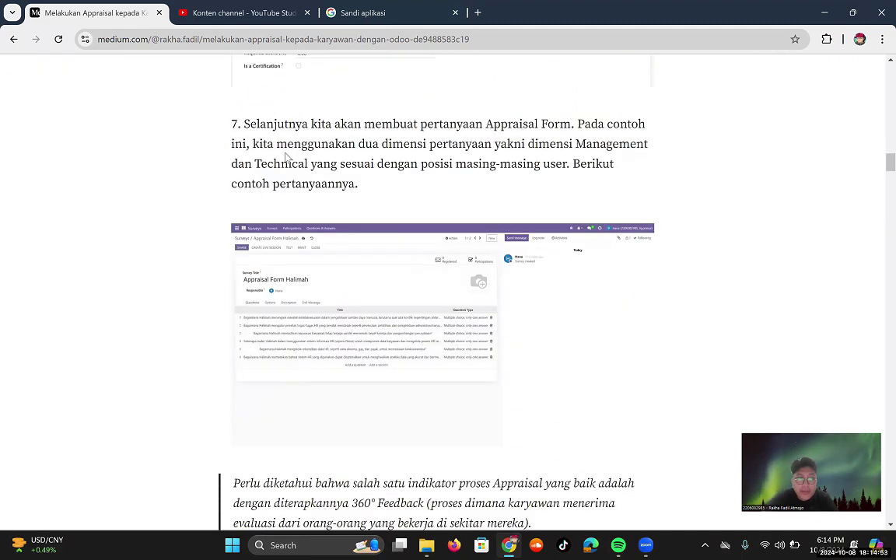
pyautogui.scroll(-1, 306, 283)
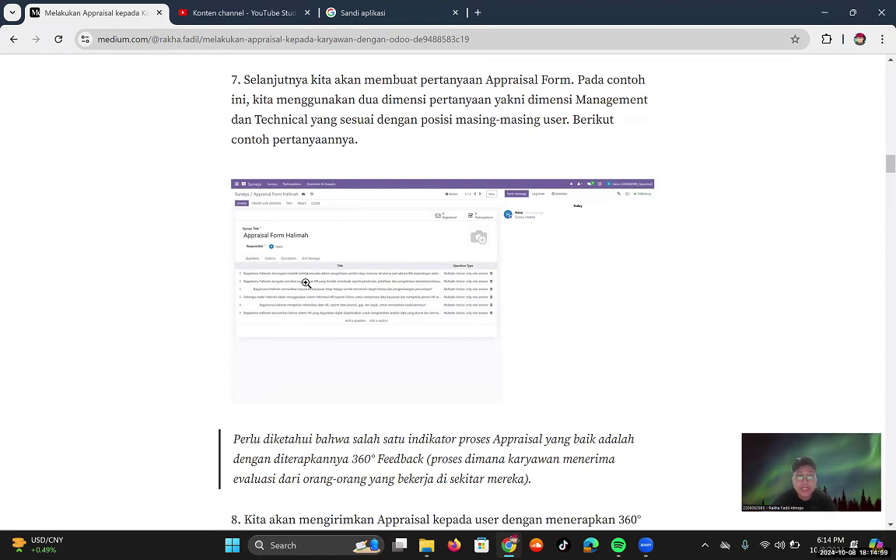
pyautogui.click(305, 283)
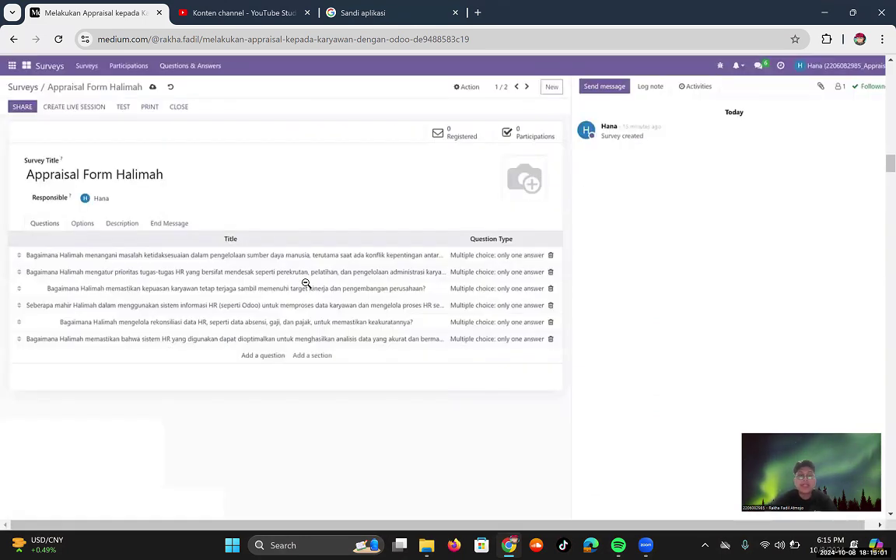
pyautogui.click(306, 283)
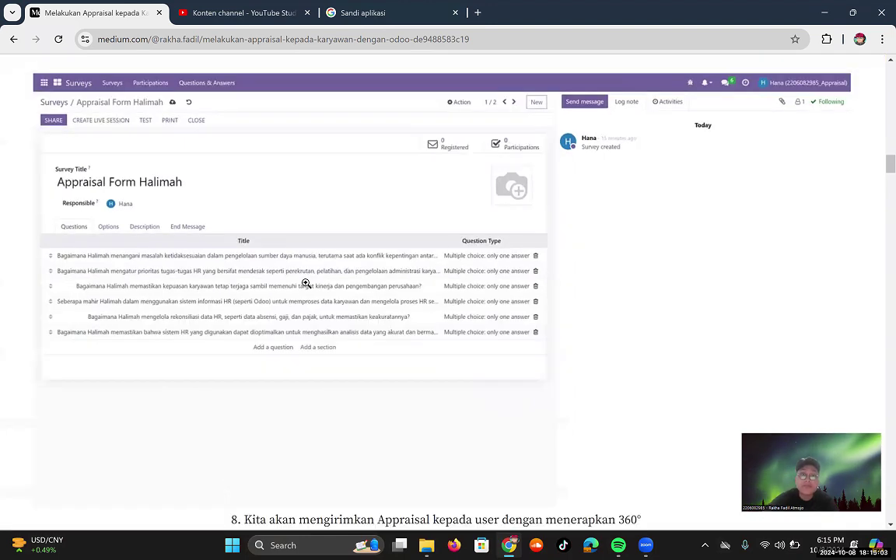
# - Read the 360° Feedback note and step 8, and examine the enlarged appraisal plan screenshot with its manager, employee and colleague settings
pyautogui.scroll(-2, 306, 283)
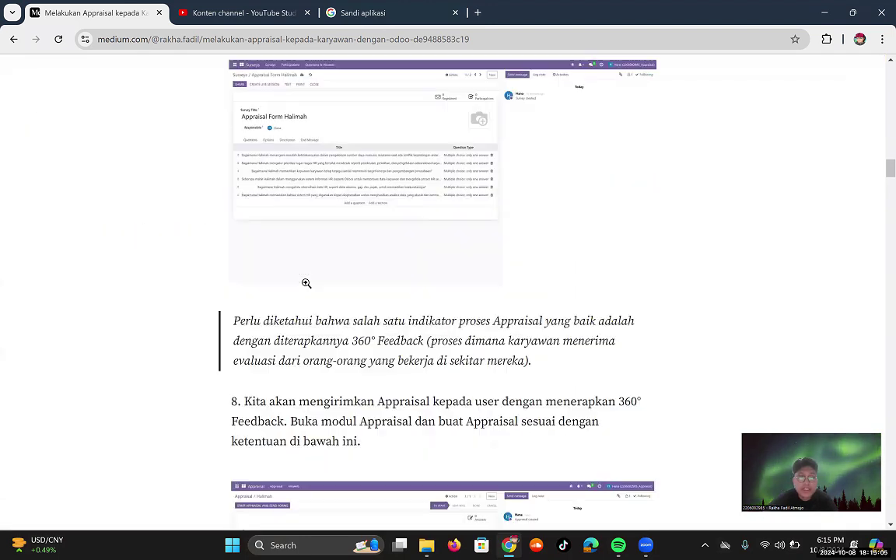
pyautogui.scroll(-1, 306, 283)
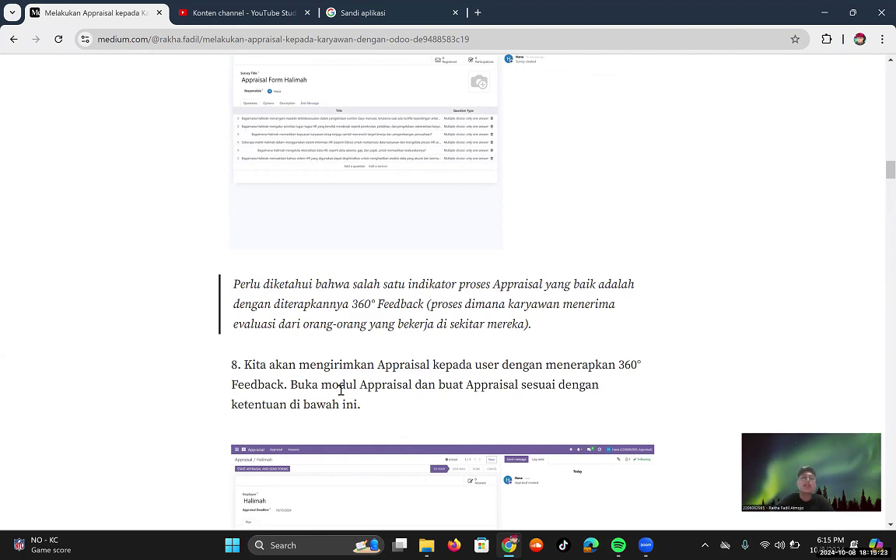
pyautogui.scroll(-2, 340, 389)
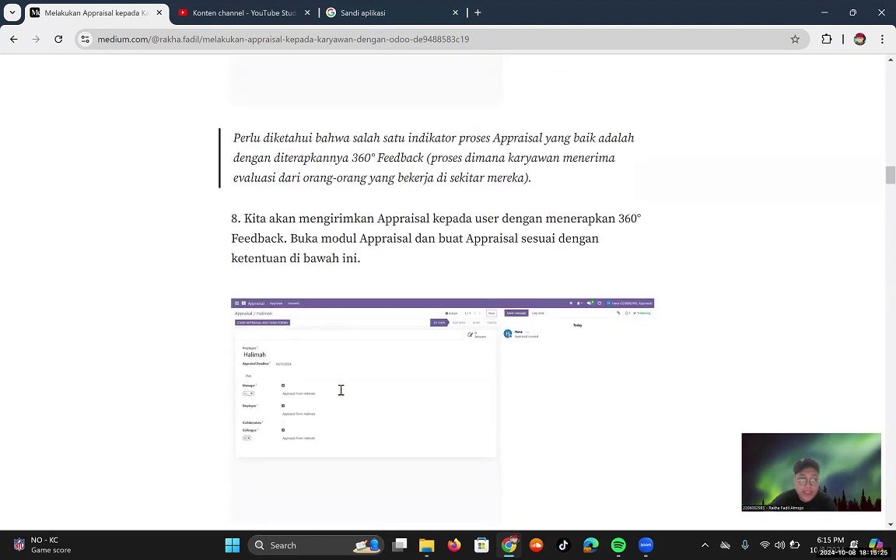
pyautogui.scroll(-1, 339, 389)
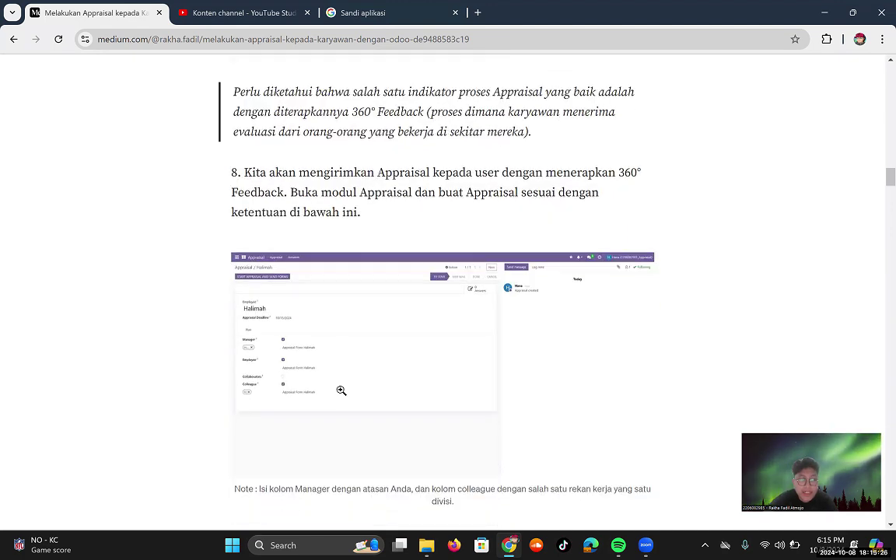
pyautogui.click(293, 361)
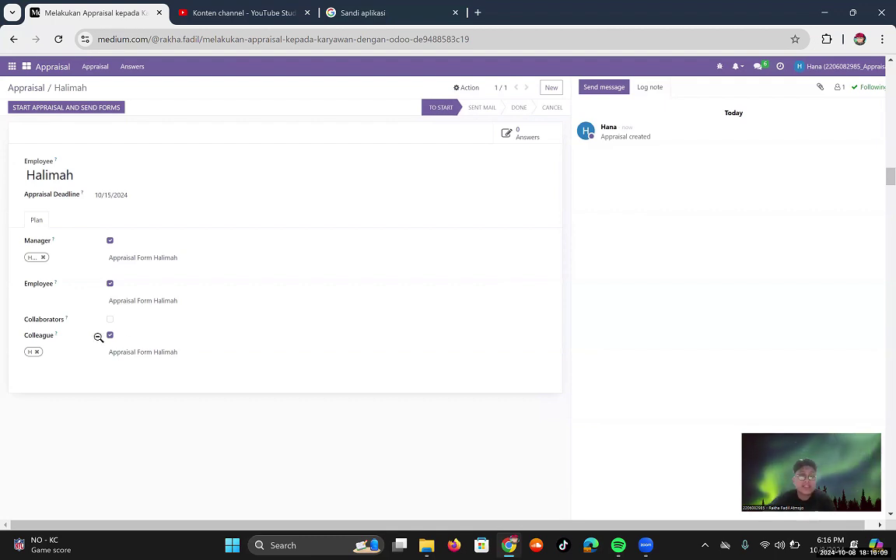
pyautogui.click(263, 359)
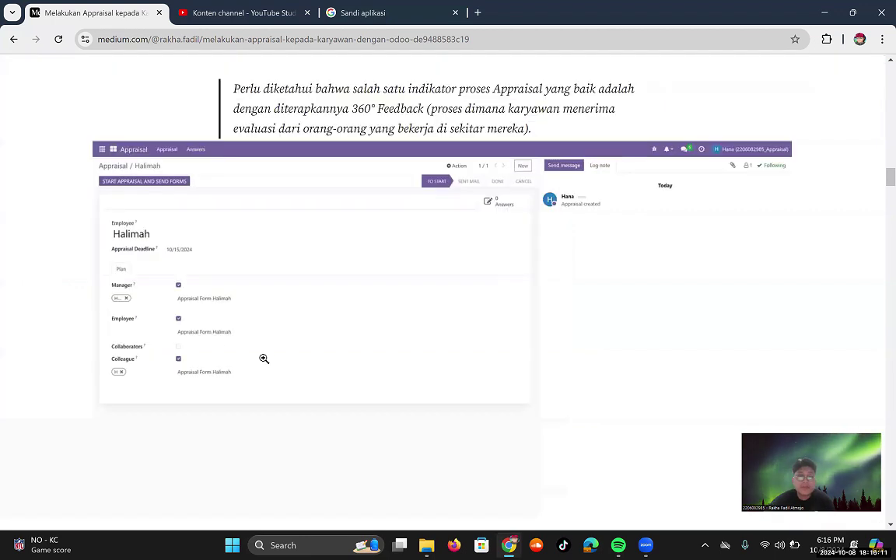
# - Read how to send the appraisal with "Start Appraisal and Send Forms" and how step 9 checks for the invitation email
pyautogui.scroll(-3, 263, 359)
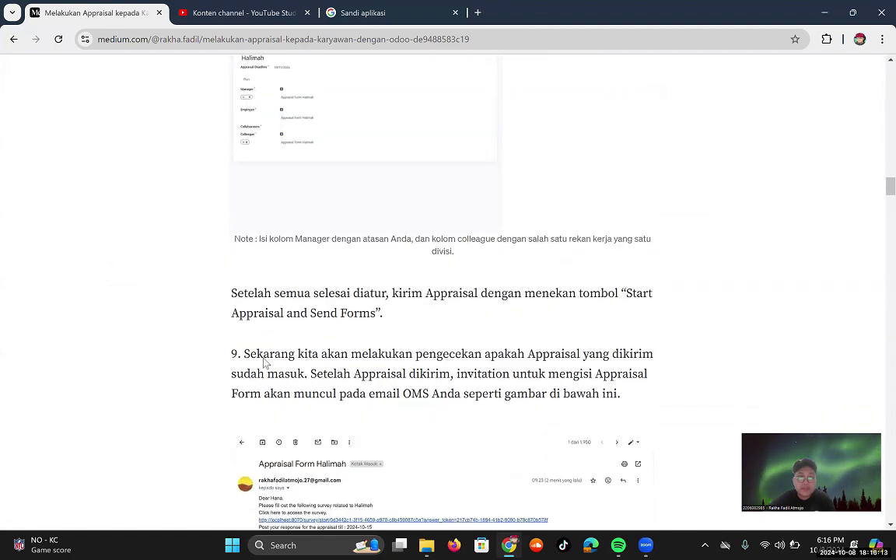
pyautogui.scroll(2, 264, 358)
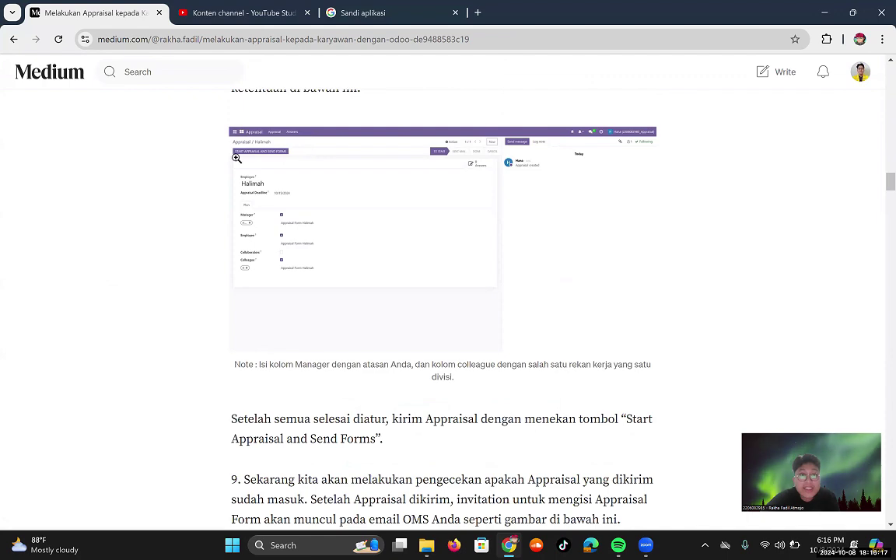
pyautogui.scroll(-1, 237, 158)
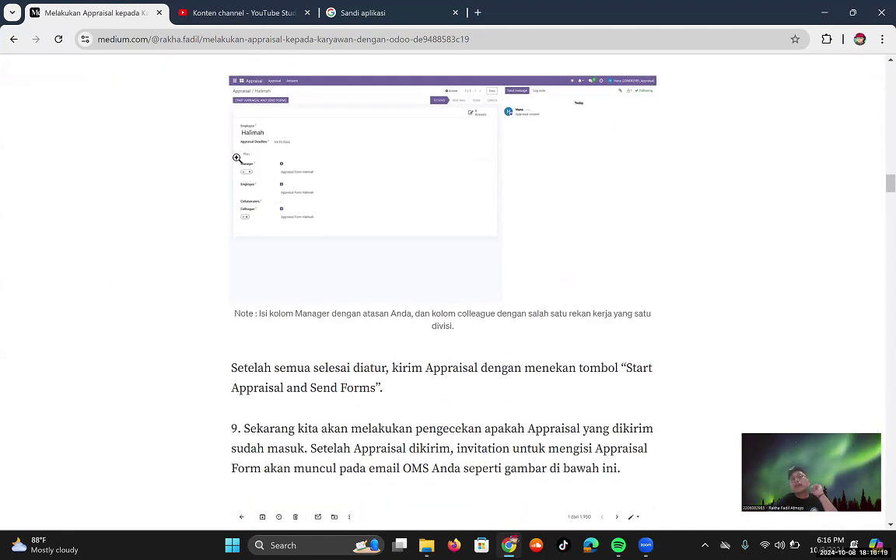
pyautogui.scroll(-1, 236, 158)
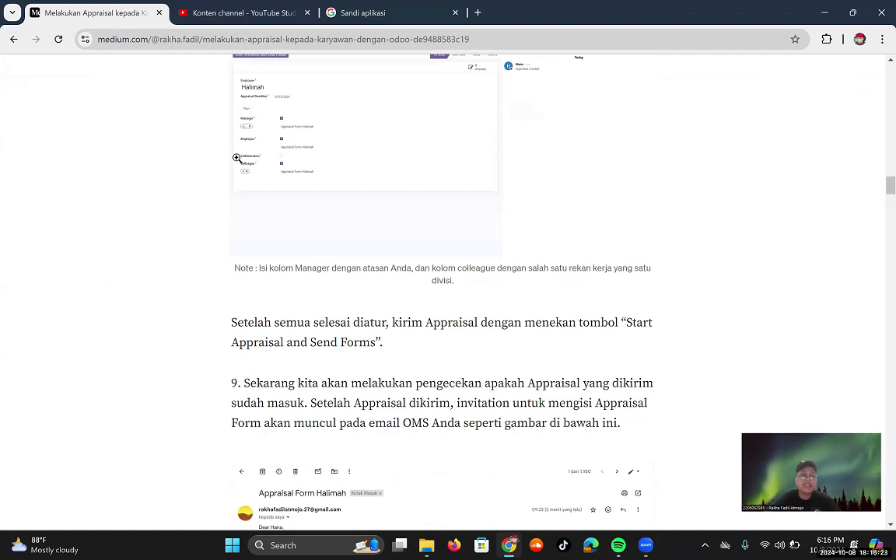
pyautogui.scroll(-1, 237, 158)
pyautogui.scroll(-1, 238, 158)
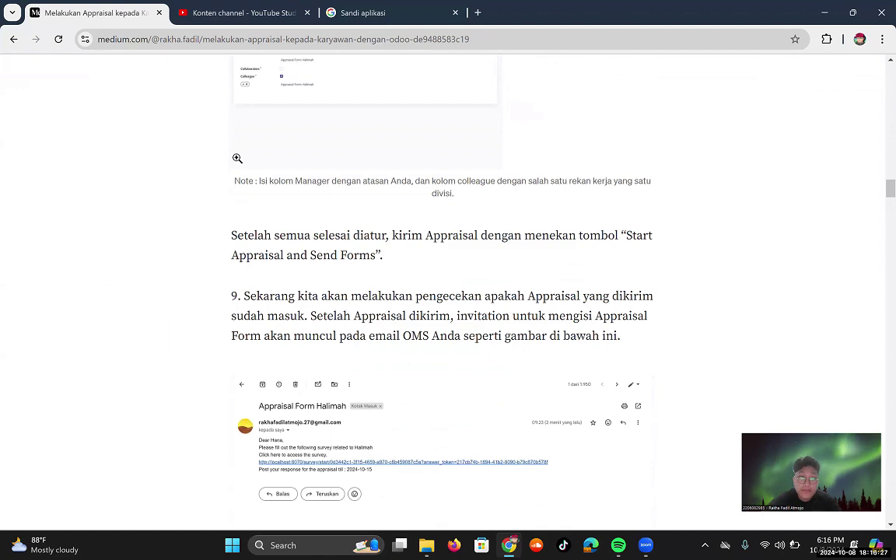
pyautogui.scroll(-3, 238, 158)
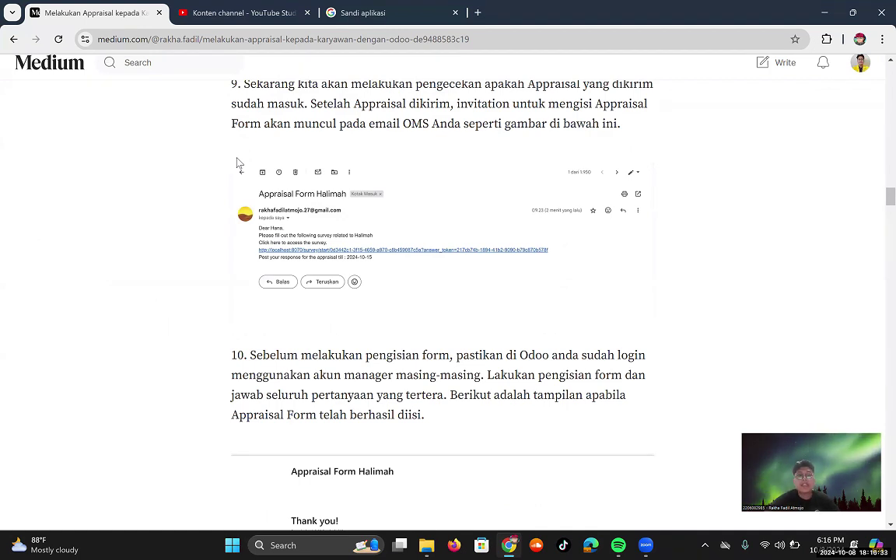
pyautogui.scroll(1, 239, 163)
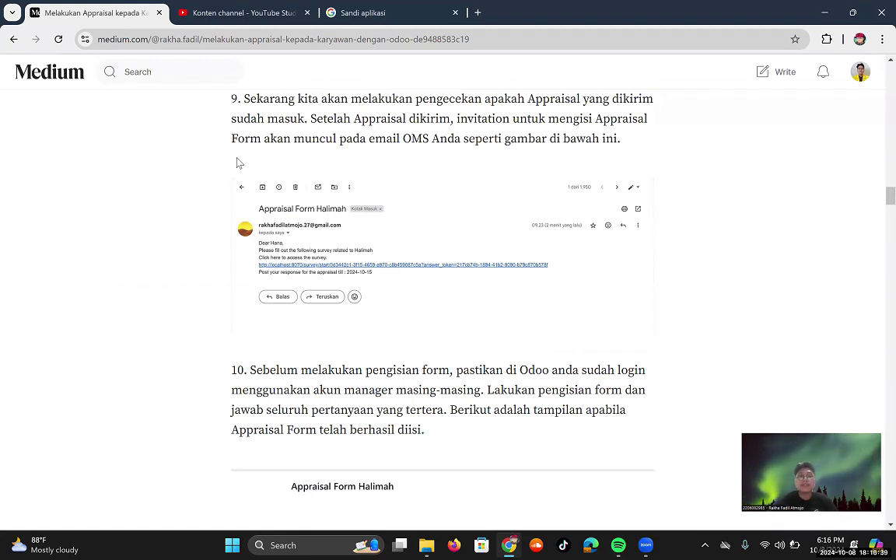
# - Inspect the enlarged survey invitation email in step 9, close it, and continue to step 10 on filling in the form
pyautogui.click(298, 223)
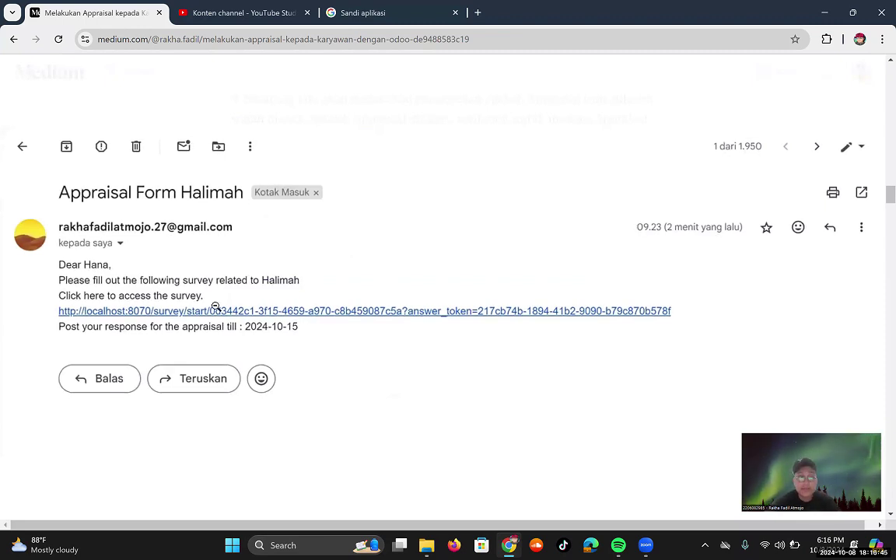
pyautogui.click(571, 312)
pyautogui.scroll(-3, 571, 313)
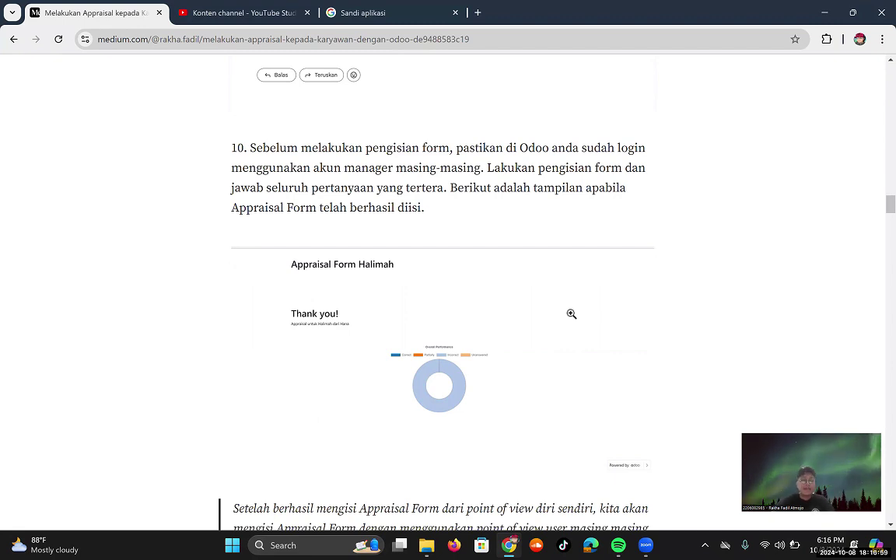
# - Read step 10 on filling in the form under the manager account, its completed-form screenshot and the note about the other users' views
pyautogui.scroll(-1, 570, 314)
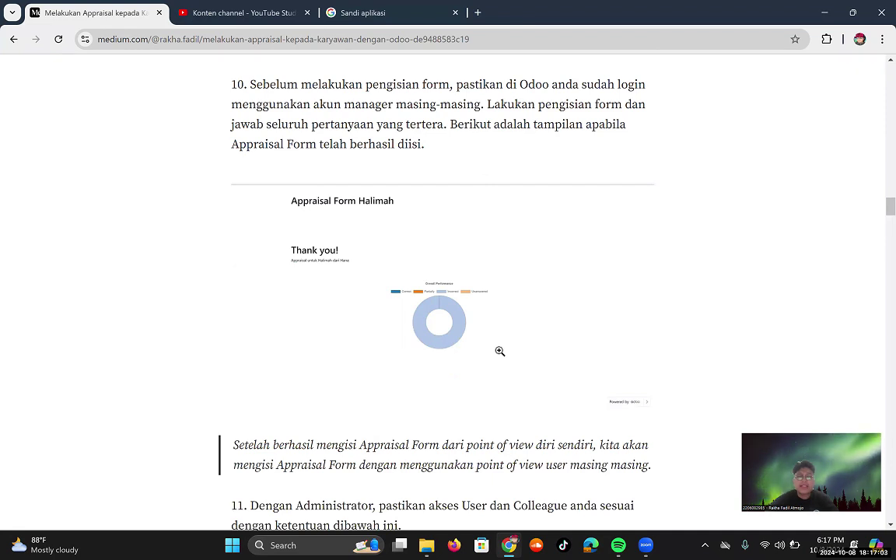
pyautogui.scroll(-1, 500, 351)
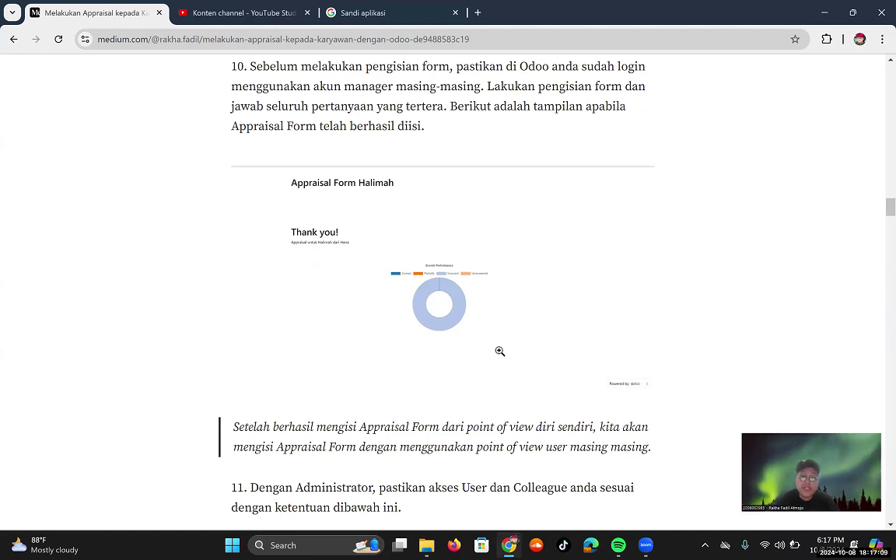
pyautogui.scroll(-3, 500, 352)
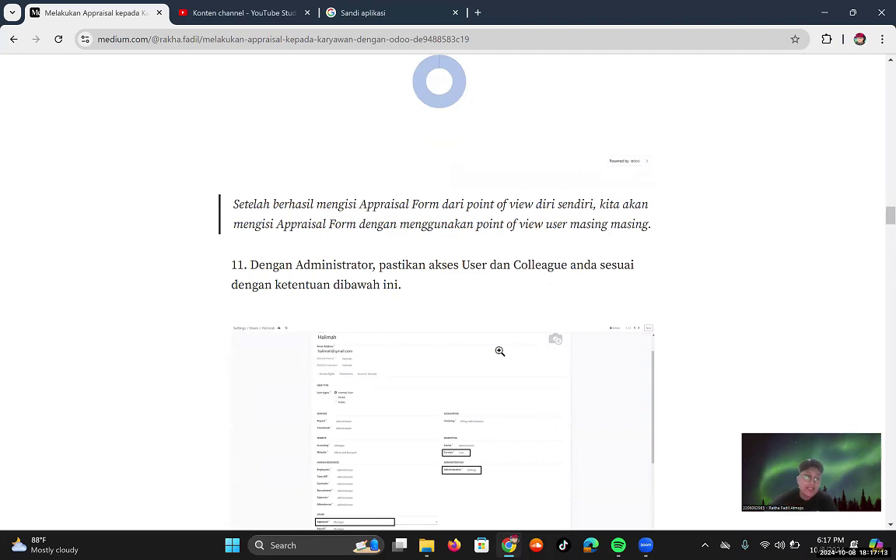
# - Read step 11 on User and Colleague access, and examine the enlarged "Akses User" screenshot with its highlighted access rights
pyautogui.scroll(-2, 500, 352)
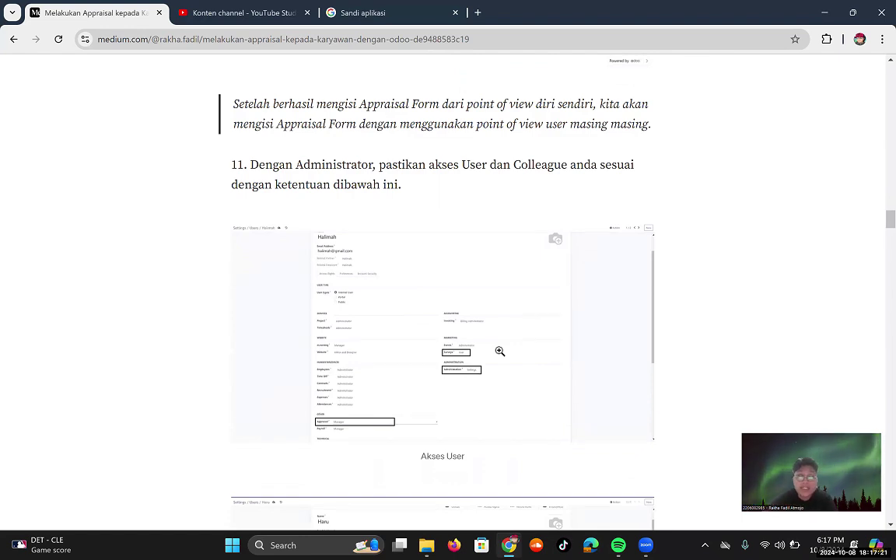
pyautogui.scroll(-1, 500, 352)
pyautogui.scroll(-1, 500, 351)
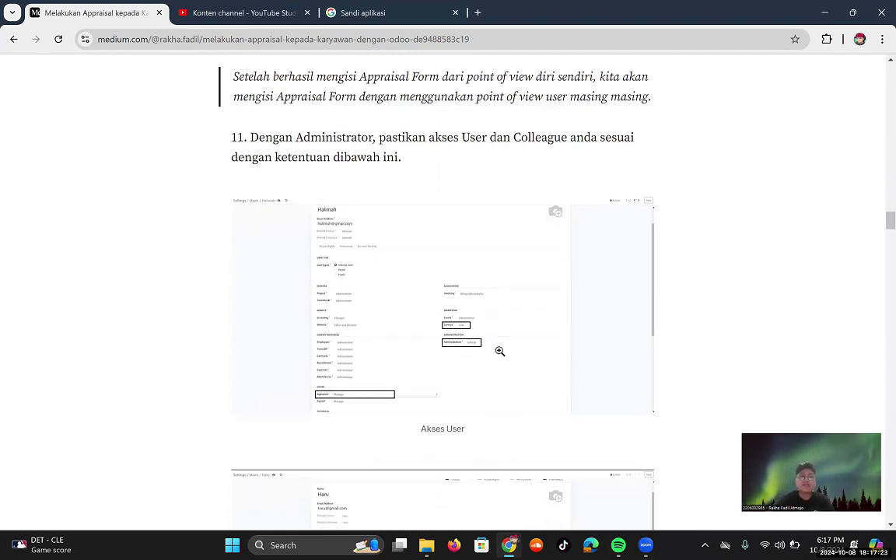
pyautogui.click(500, 351)
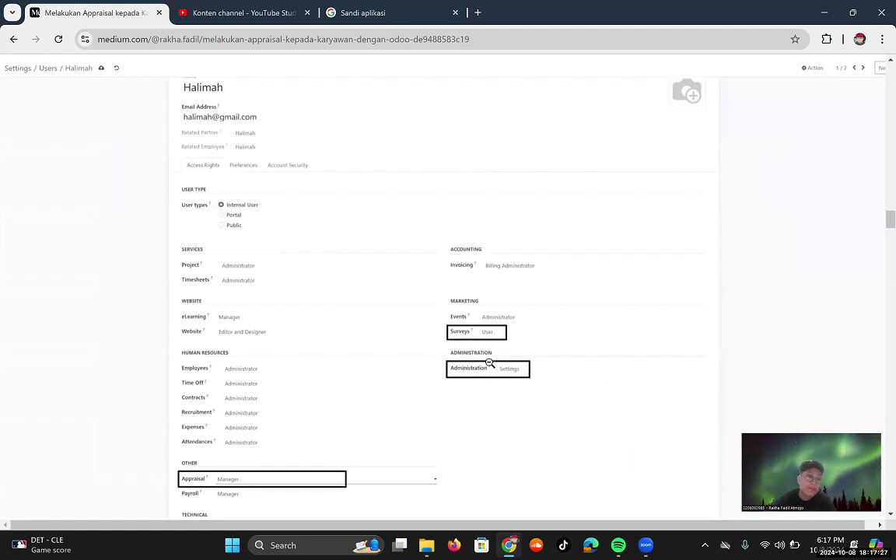
pyautogui.click(489, 363)
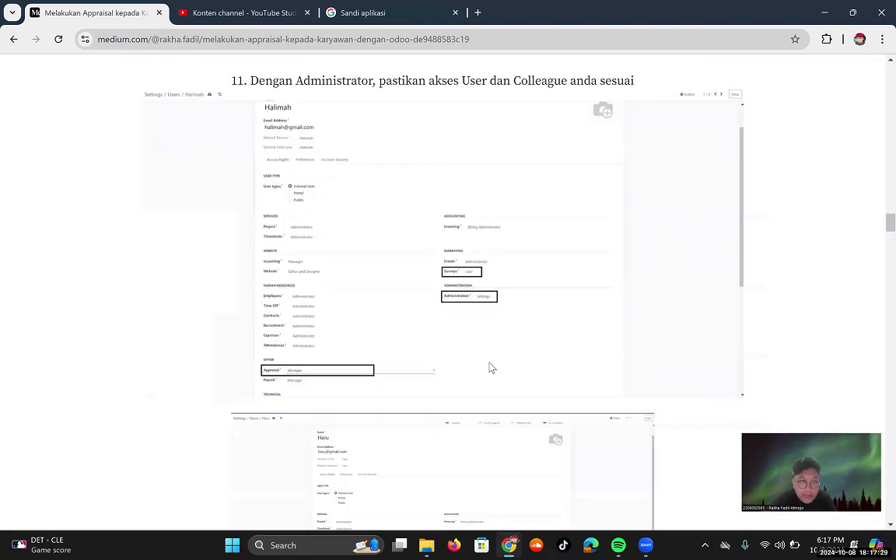
# - Look over the "Akses Colleague" screenshot and step 12, and inspect the enlarged appraisal form screenshot with its highlighted TEST option
pyautogui.scroll(-3, 340, 348)
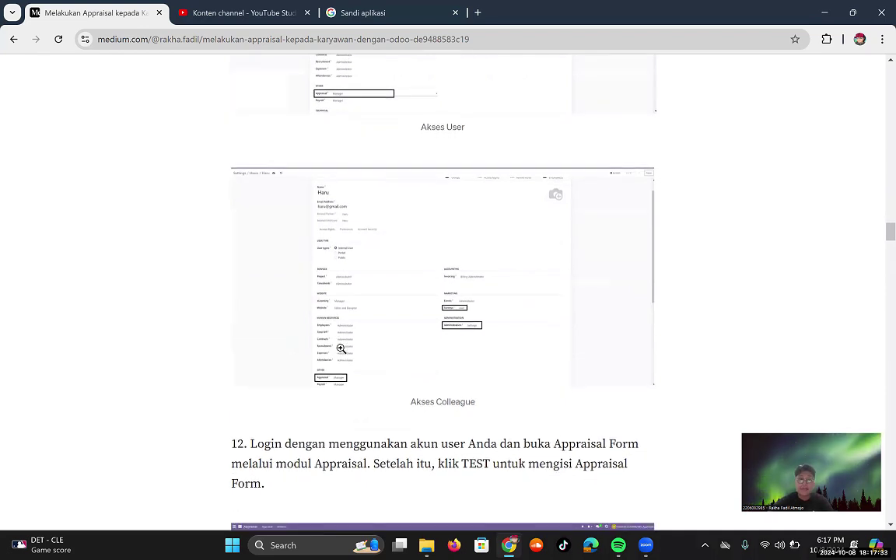
pyautogui.scroll(-2, 341, 348)
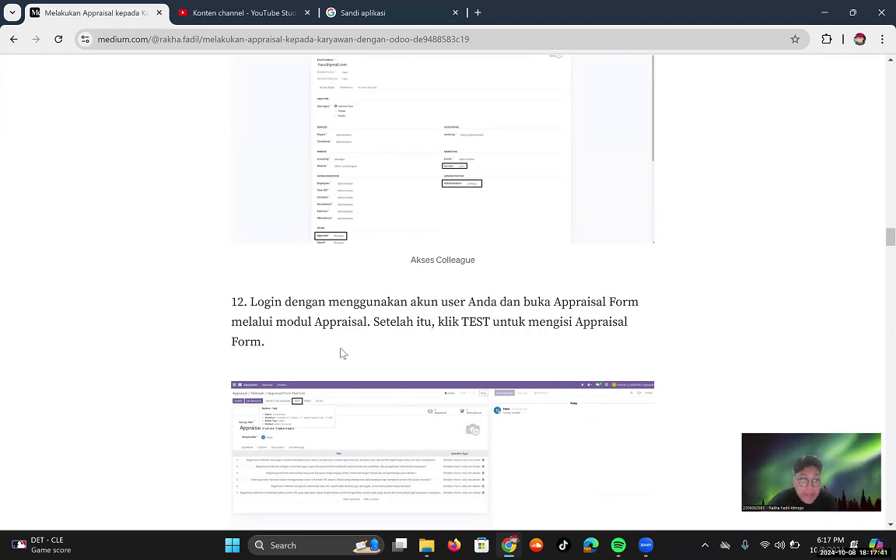
pyautogui.scroll(-3, 340, 354)
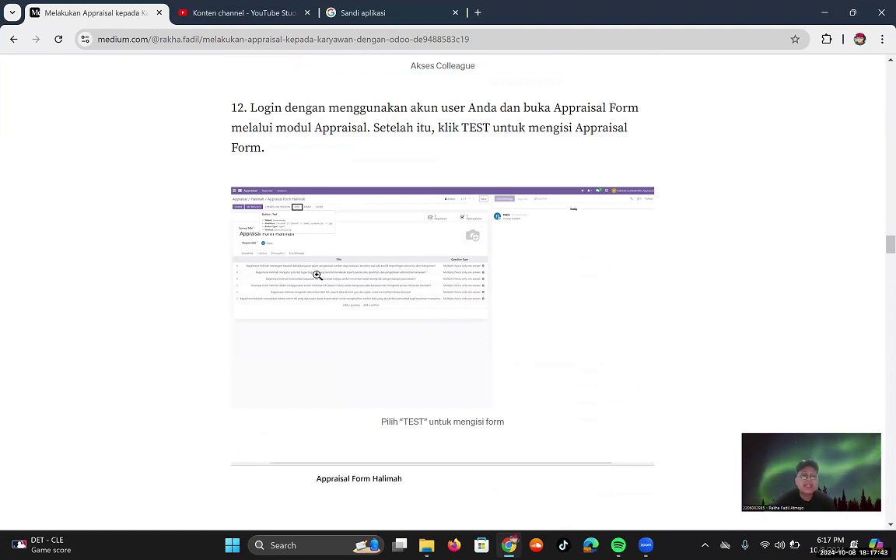
pyautogui.click(286, 249)
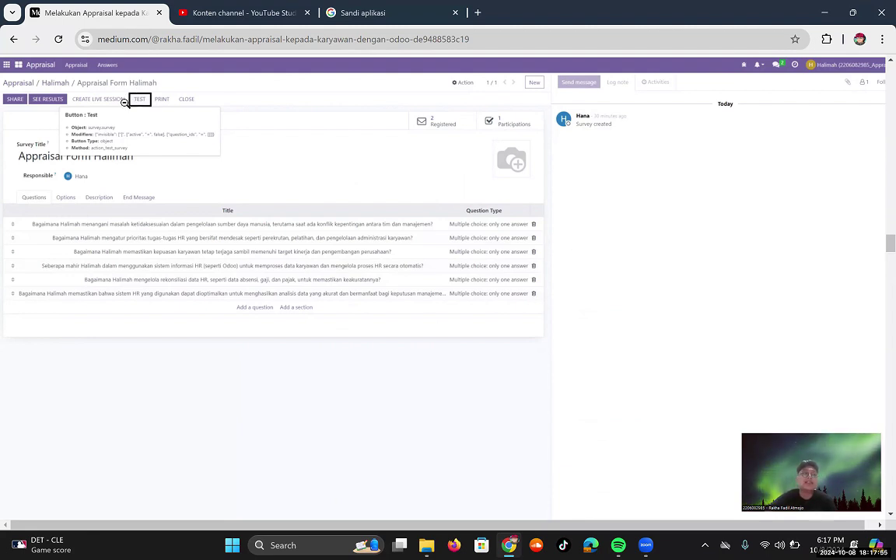
pyautogui.click(241, 206)
# - Review the proof of the filled form, step 13 on the Colleague's form, and step 14 on changing the appraisal status to Done
pyautogui.scroll(-4, 344, 296)
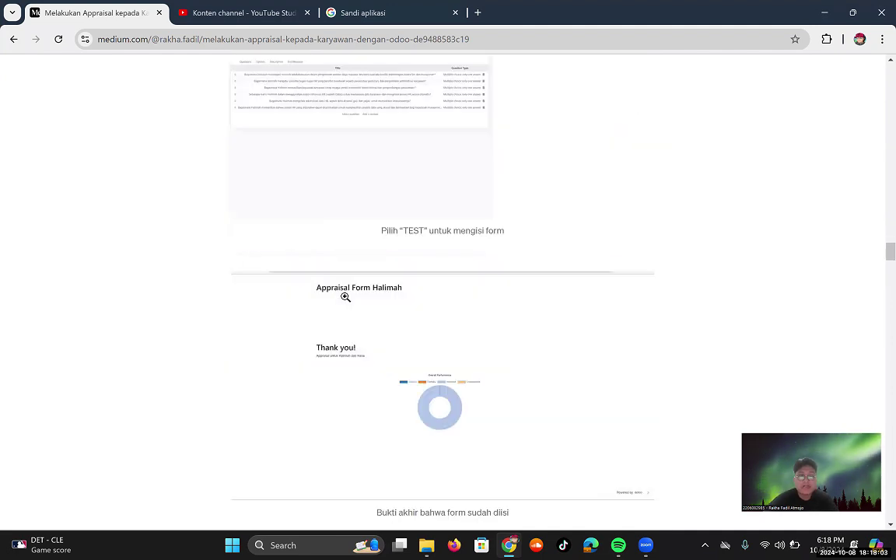
pyautogui.scroll(-3, 345, 296)
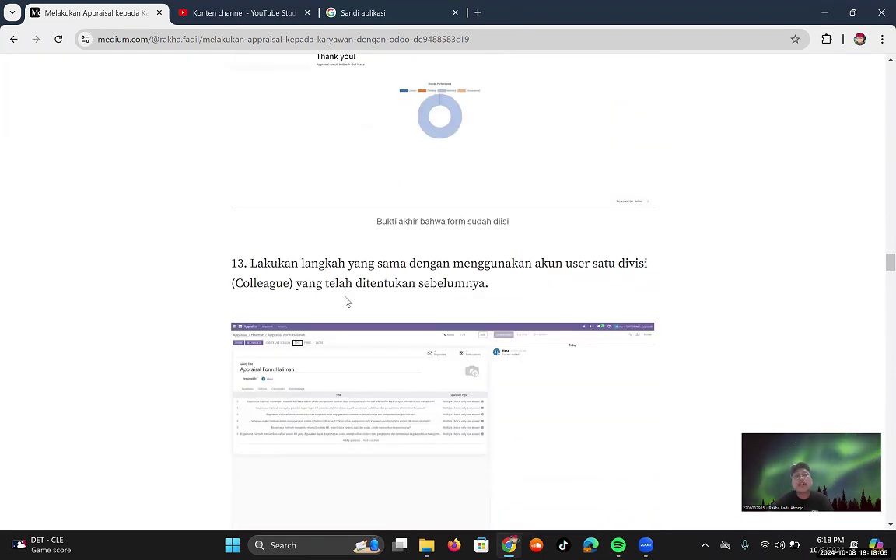
pyautogui.scroll(-4, 345, 296)
pyautogui.scroll(-1, 347, 302)
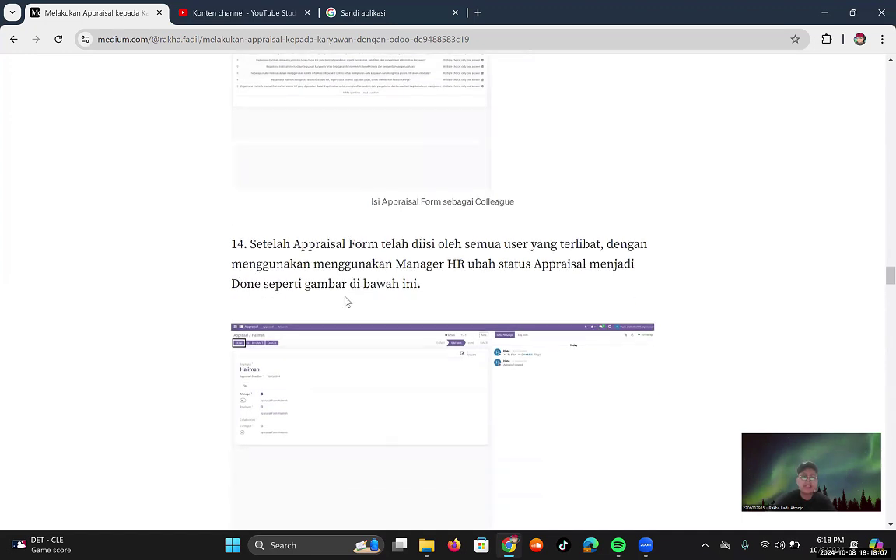
pyautogui.scroll(-1, 346, 300)
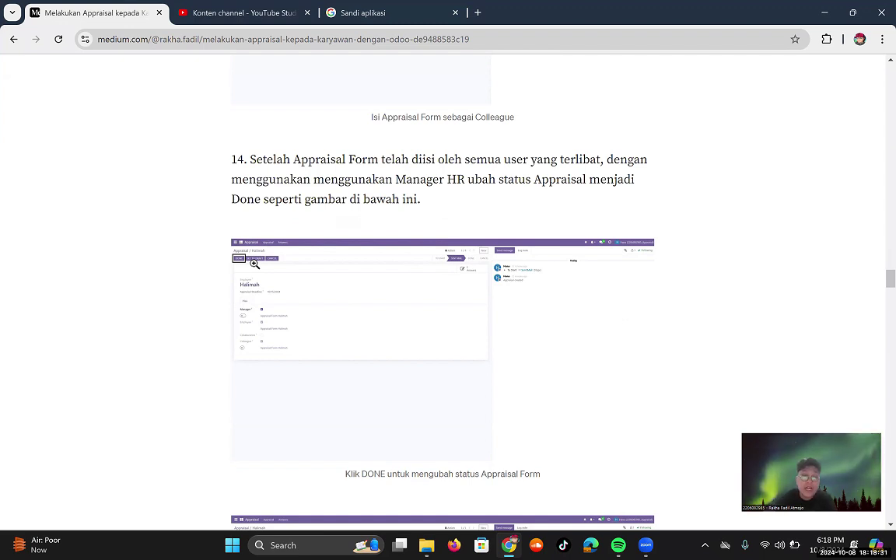
# - Examine the enlarged step 14 screenshot of the appraisal in Done status with its Final Interview date, closing it again
pyautogui.scroll(-3, 255, 264)
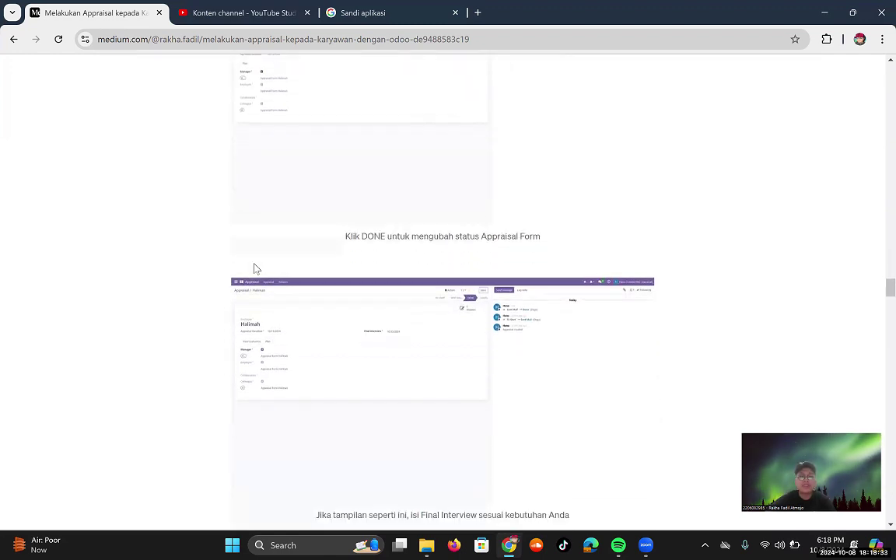
pyautogui.scroll(-1, 254, 268)
pyautogui.scroll(-1, 254, 264)
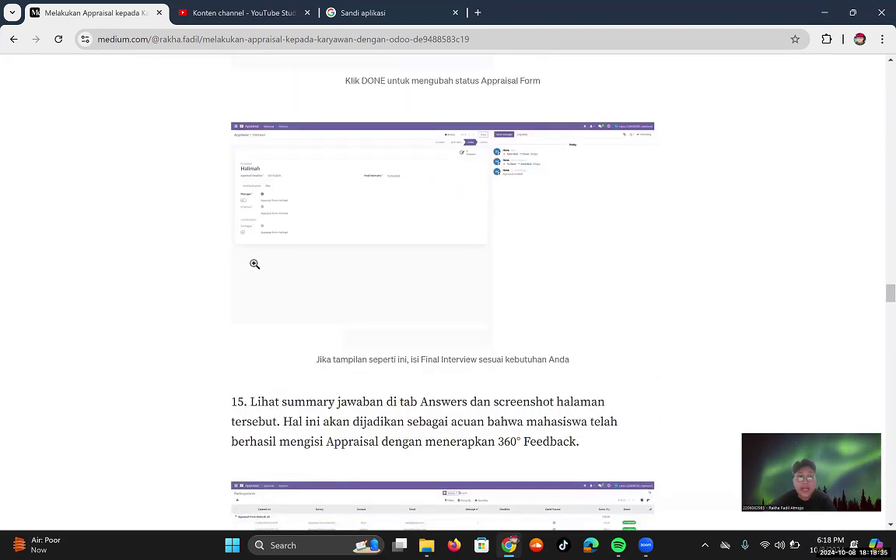
pyautogui.click(358, 180)
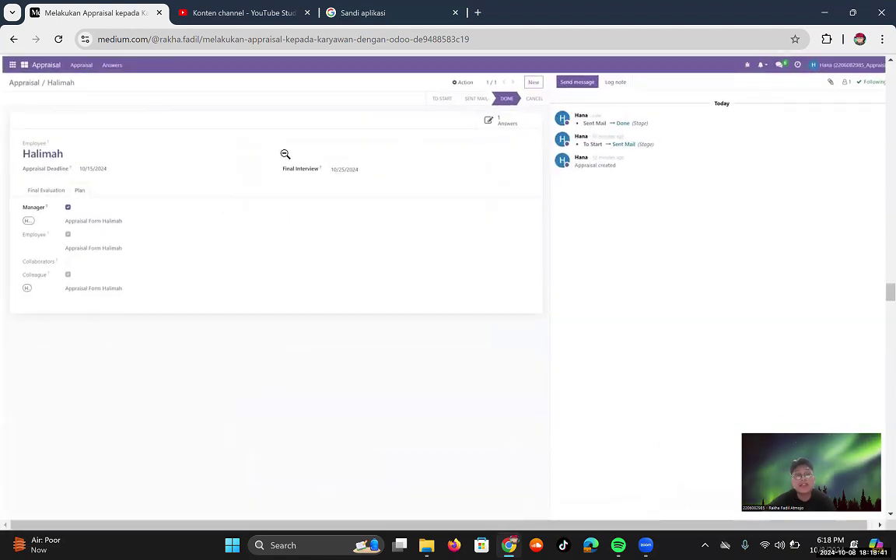
pyautogui.click(321, 202)
# - Read step 15 on the Answers summary and inspect the enlarged Participations list with its survey scores and completion statuses
pyautogui.scroll(-2, 321, 201)
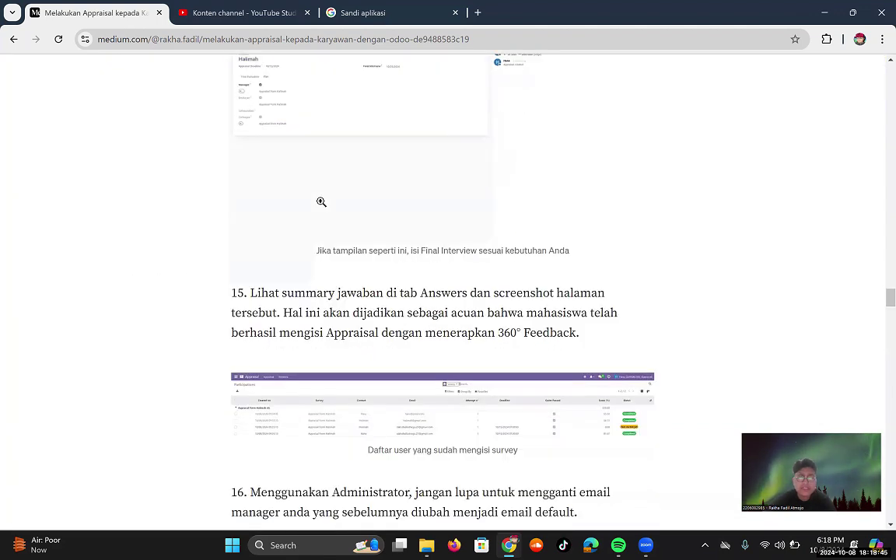
pyautogui.scroll(-1, 321, 202)
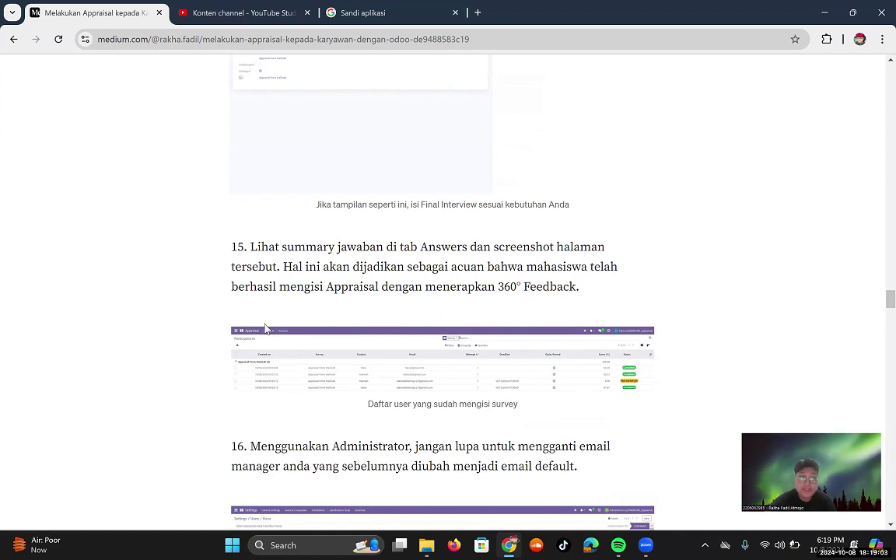
pyautogui.click(291, 334)
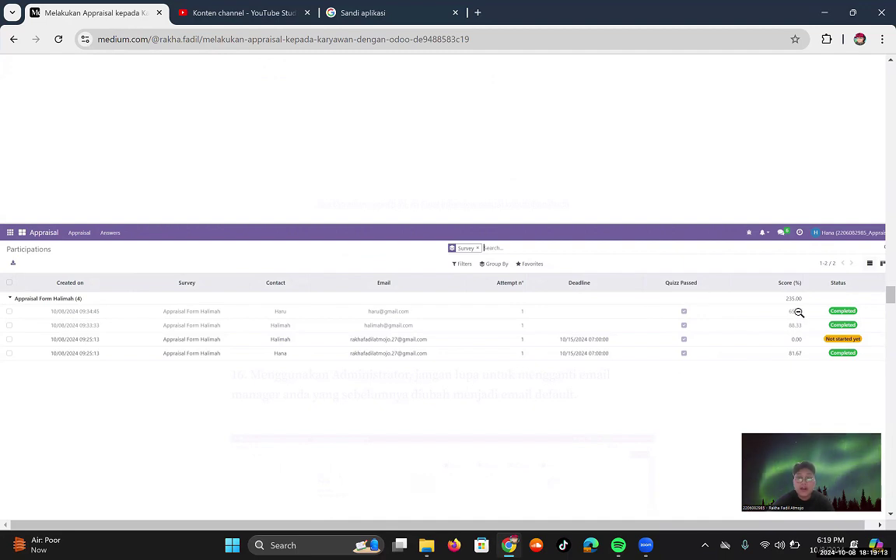
pyautogui.click(703, 353)
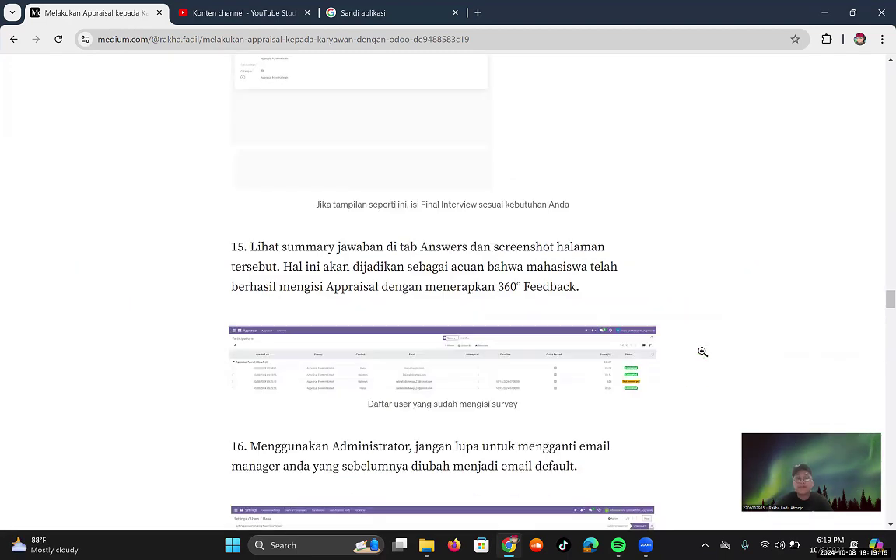
# - Read step 16 on restoring the manager's default email and the introduction to the Import Master Data section
pyautogui.scroll(-3, 606, 389)
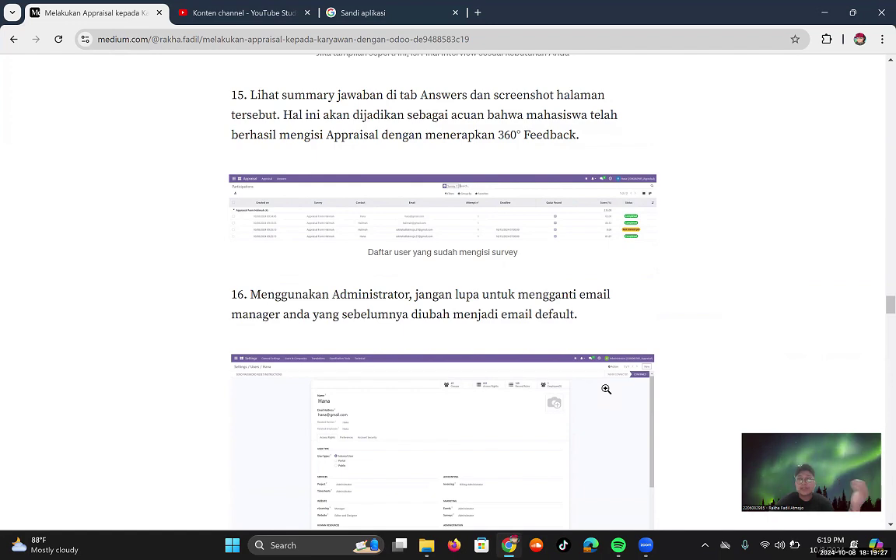
pyautogui.scroll(-5, 605, 389)
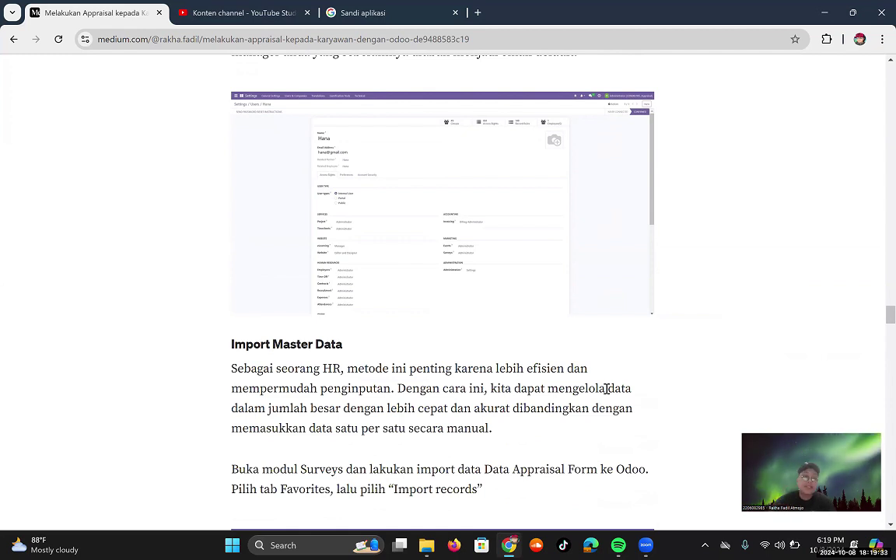
pyautogui.scroll(-1, 606, 389)
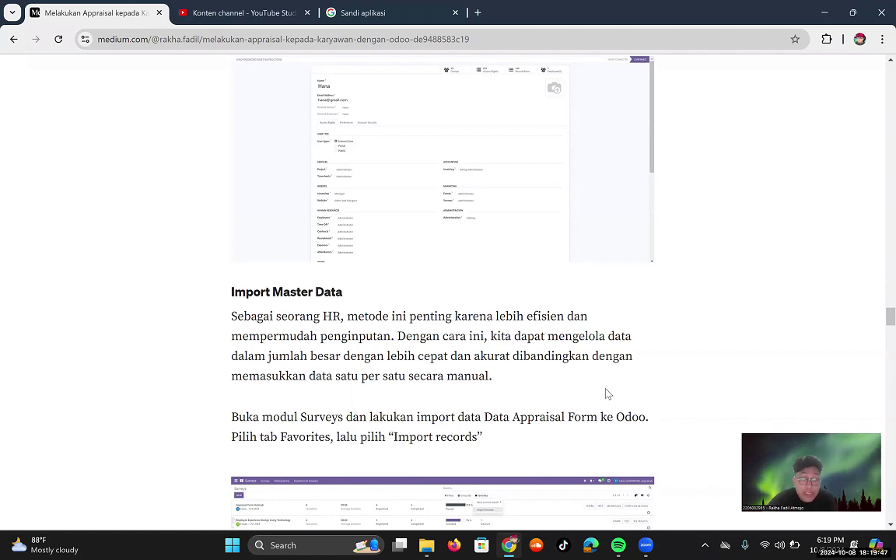
# - Inspect the enlarged Surveys screenshot showing where "Import records" is found under Favorites, and close it
pyautogui.scroll(-3, 607, 392)
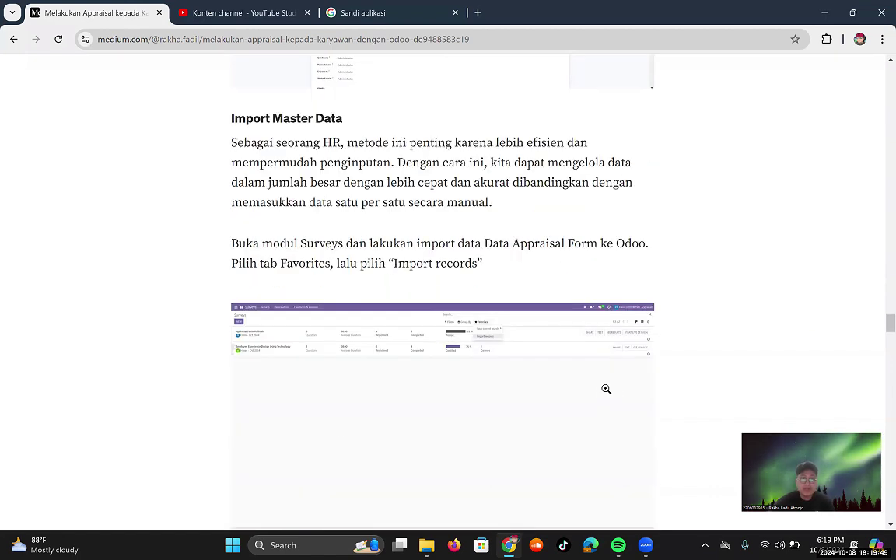
pyautogui.scroll(-1, 406, 343)
pyautogui.click(406, 342)
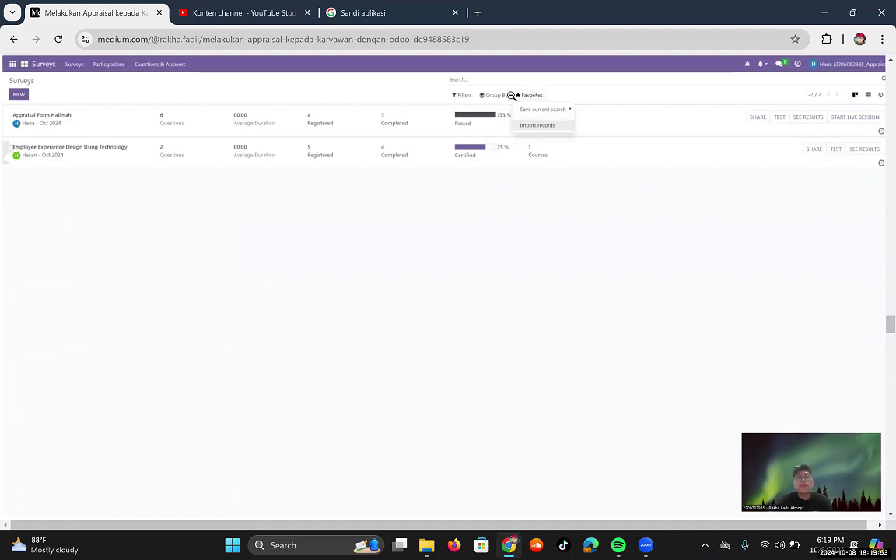
pyautogui.click(507, 252)
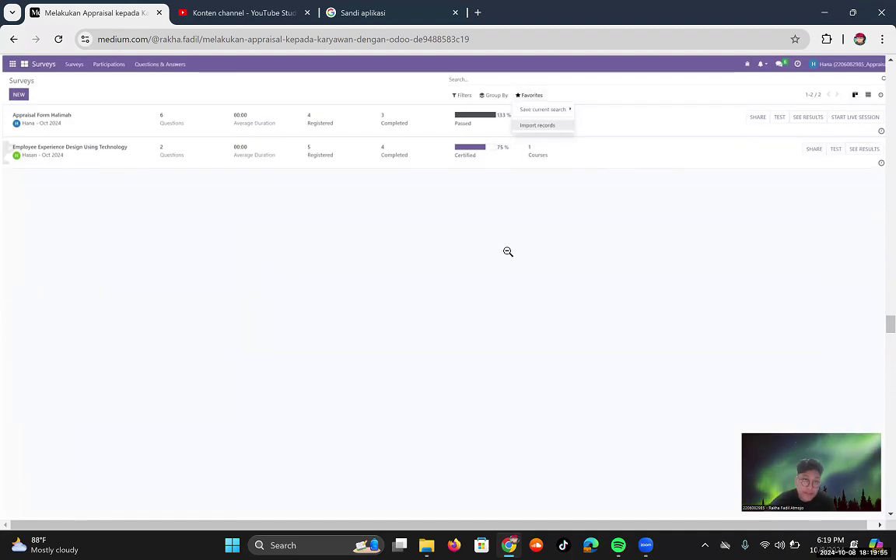
# - Continue to the instruction on uploading the prepared file and examine the enlarged "Import a File" screenshot, closing it again
pyautogui.scroll(-3, 508, 252)
pyautogui.scroll(-2, 508, 252)
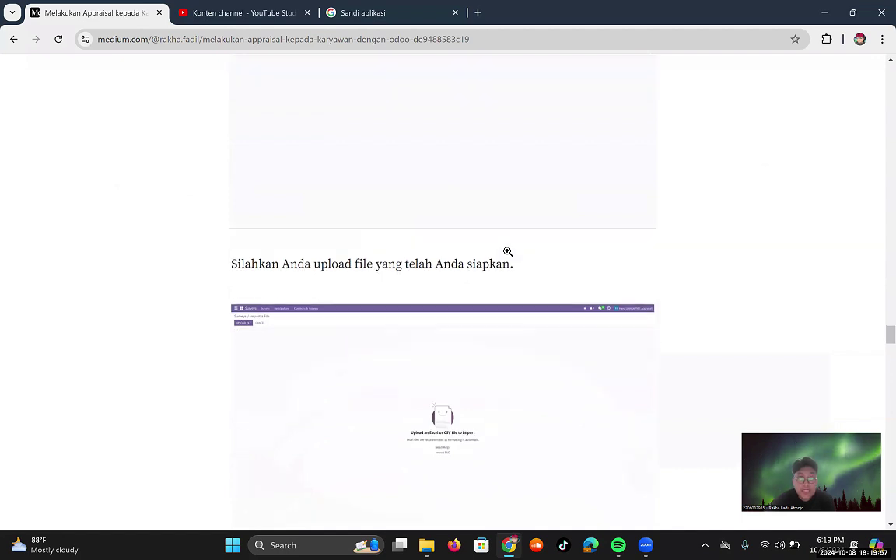
pyautogui.click(330, 254)
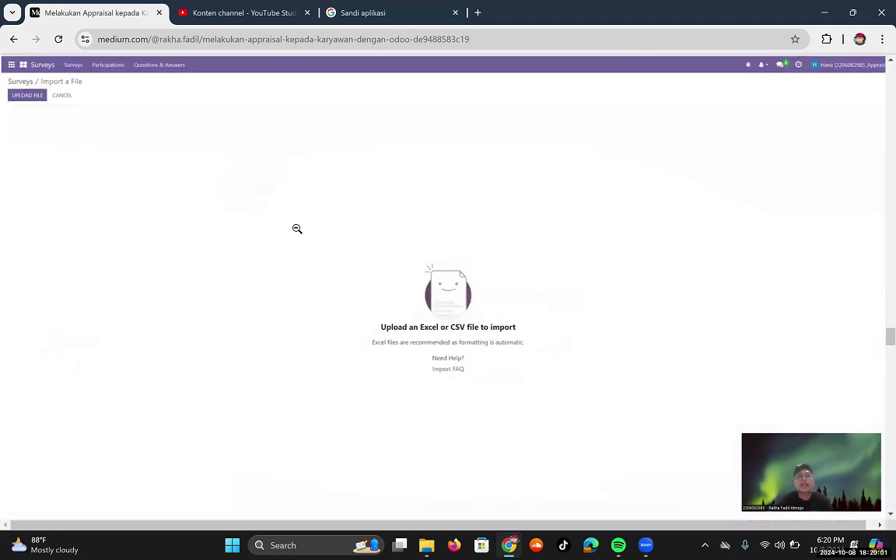
pyautogui.click(297, 229)
pyautogui.scroll(-1, 297, 228)
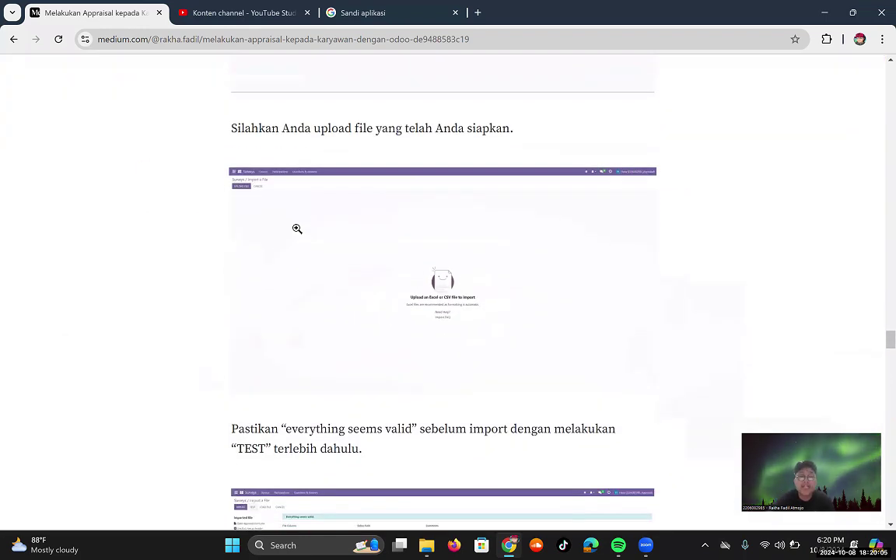
# - Read how to test the import before running it, and examine the enlarged "Everything seems valid" screenshot with its column-to-field mapping
pyautogui.scroll(-2, 297, 229)
pyautogui.scroll(-4, 297, 229)
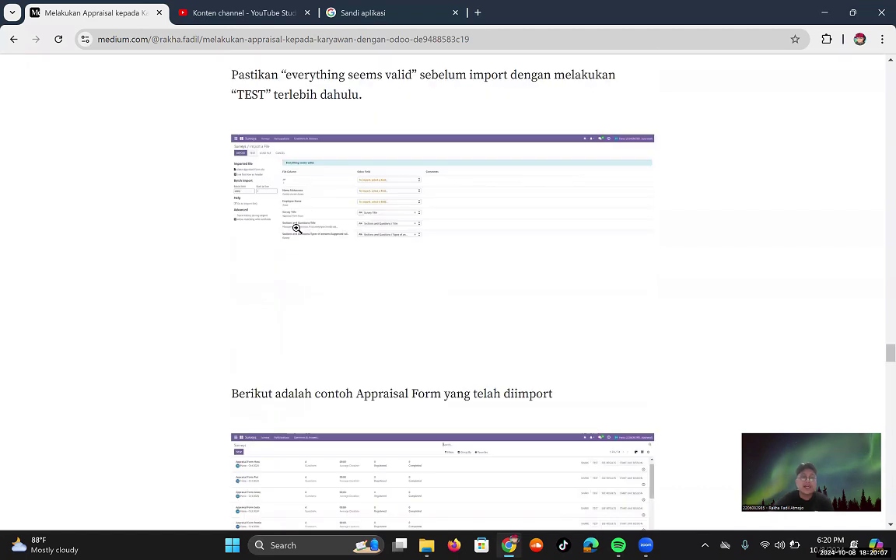
pyautogui.click(296, 228)
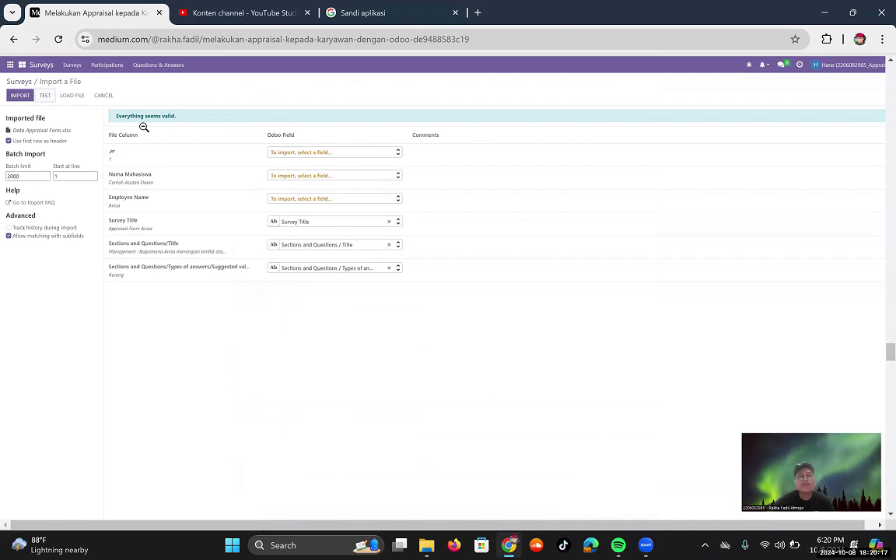
pyautogui.click(270, 230)
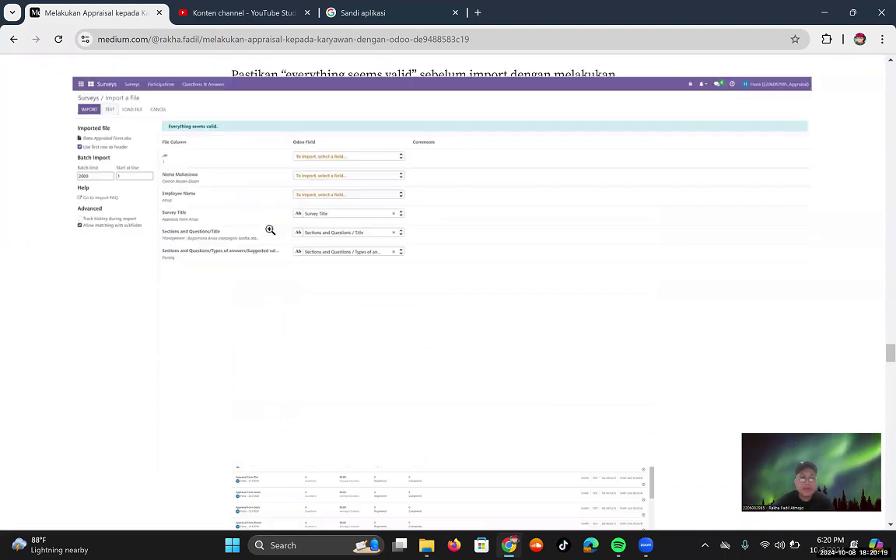
# - Inspect the enlarged example list of imported Appraisal Forms in Surveys, close it, and read the tutorial's concluding remark
pyautogui.scroll(-3, 270, 230)
pyautogui.click(270, 230)
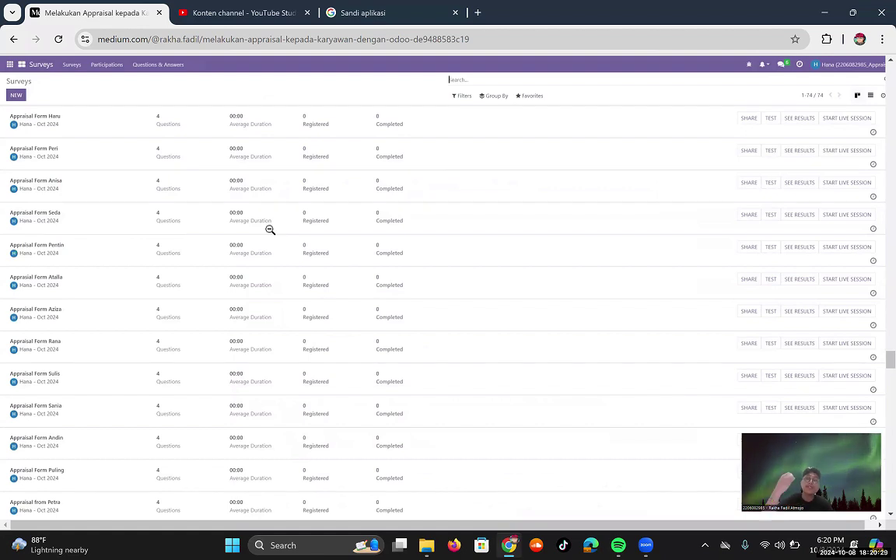
pyautogui.click(270, 229)
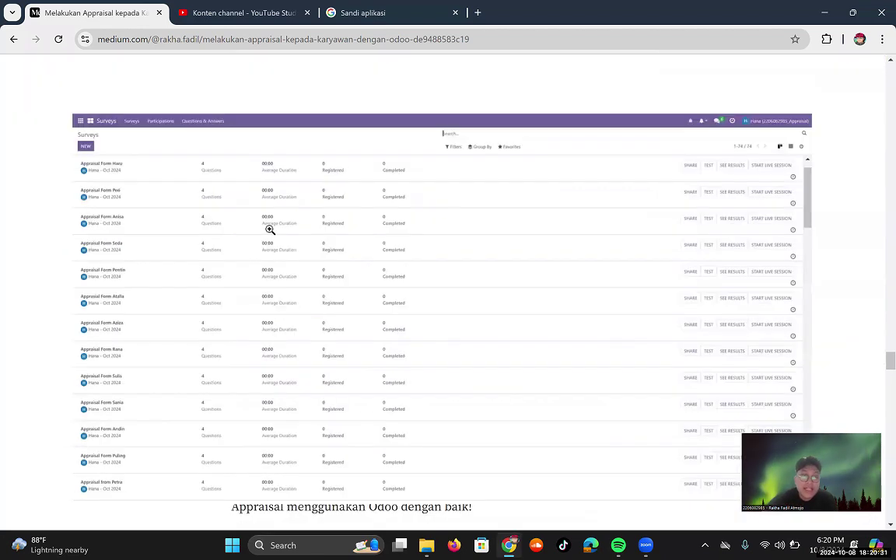
pyautogui.scroll(-1, 270, 229)
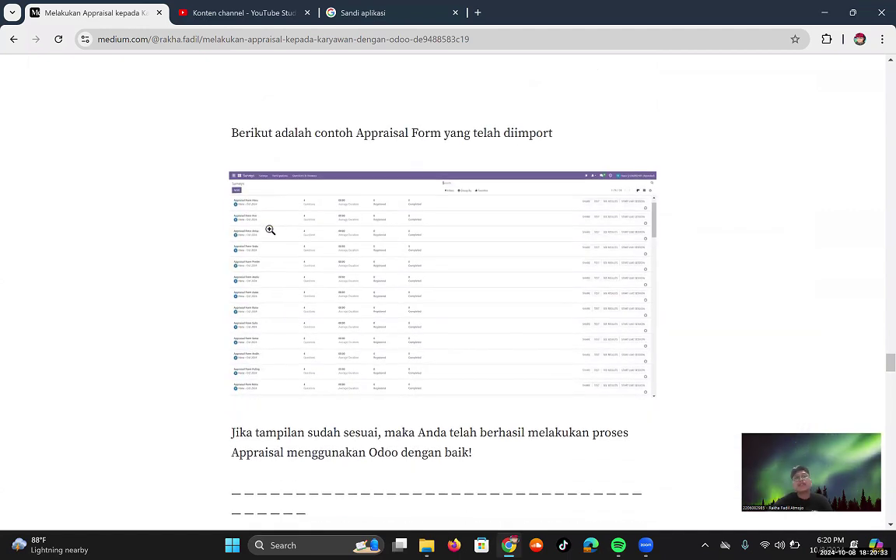